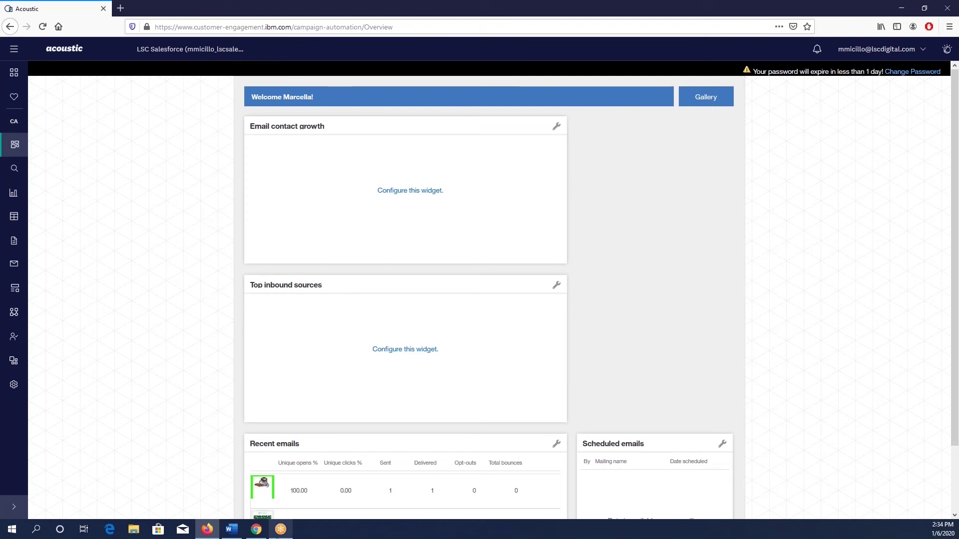
Choose the Login API call on Engage Pod 5 and select the placeholder username in its XML
{"action": "left_click", "coordinate": [264, 537]}
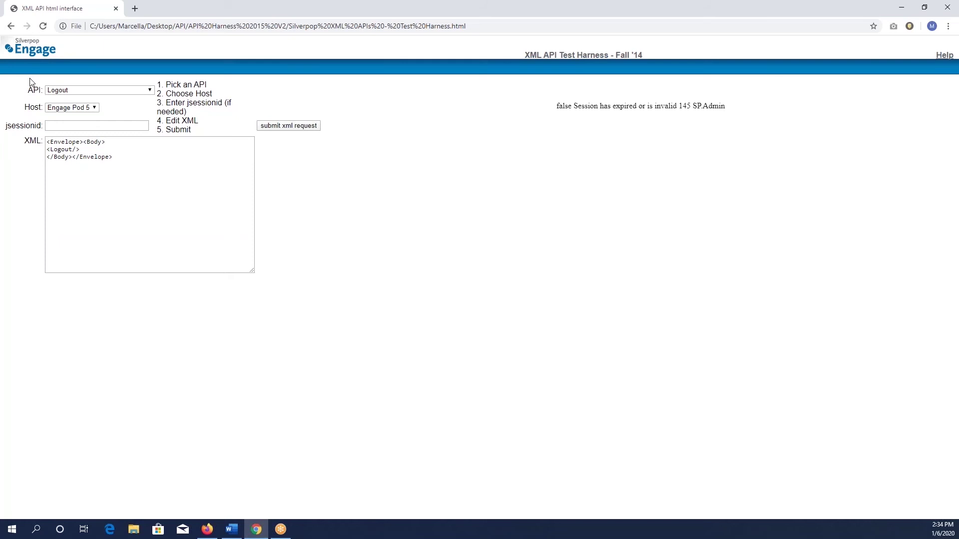
{"action": "left_click", "coordinate": [85, 92]}
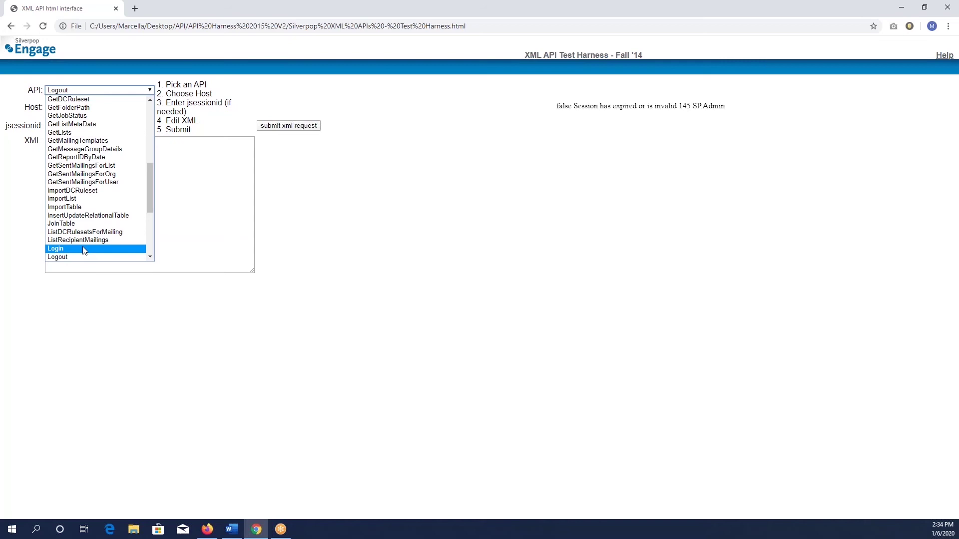
{"action": "left_click", "coordinate": [84, 250]}
{"action": "left_click", "coordinate": [71, 107]}
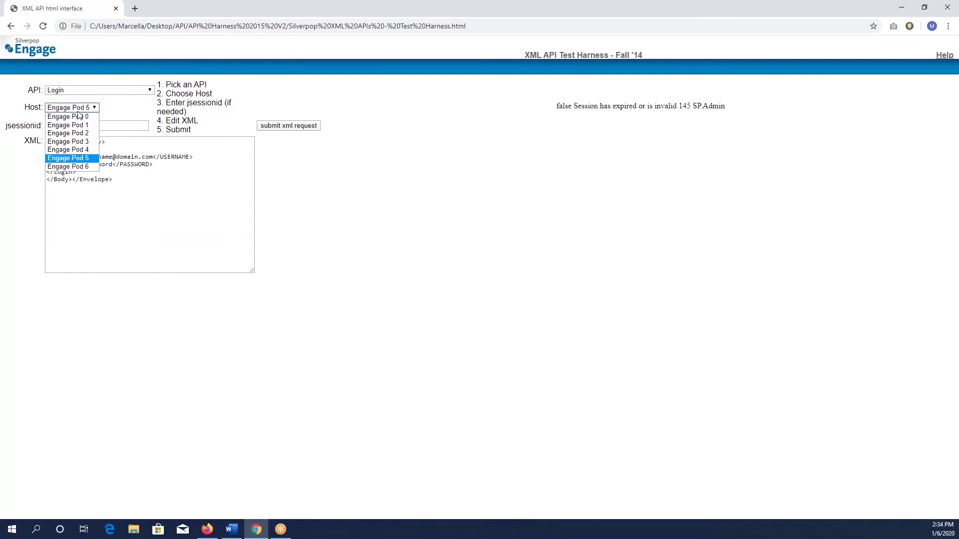
{"action": "left_click", "coordinate": [72, 160]}
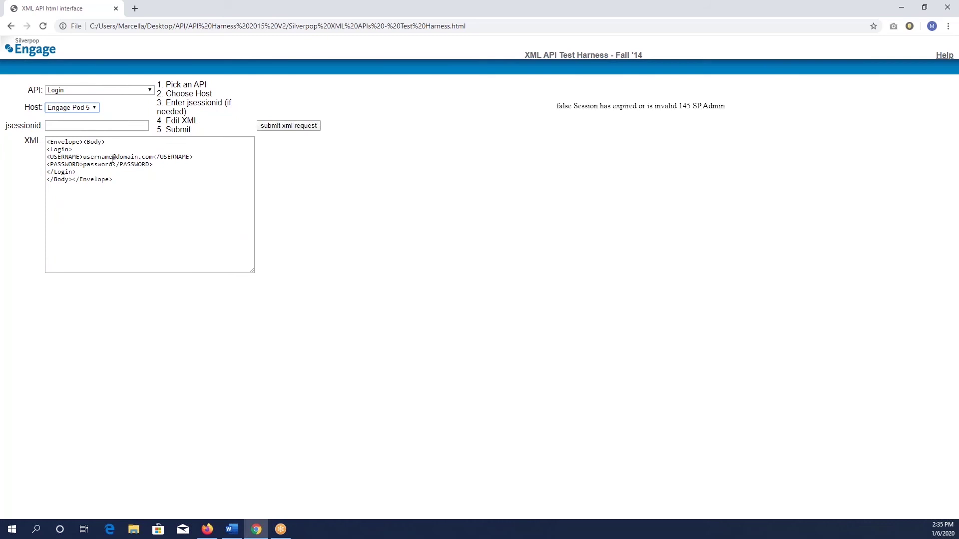
{"action": "left_click_drag", "start_coordinate": [54, 157], "coordinate": [164, 159]}
{"action": "double_click", "coordinate": [94, 158]}
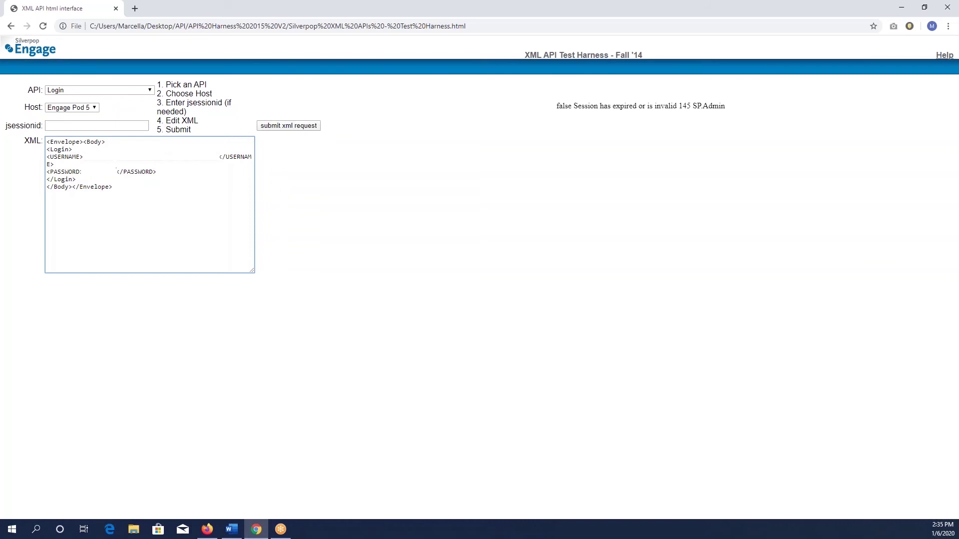
Submit the Login request and copy the returned session ID
{"action": "left_click", "coordinate": [293, 128]}
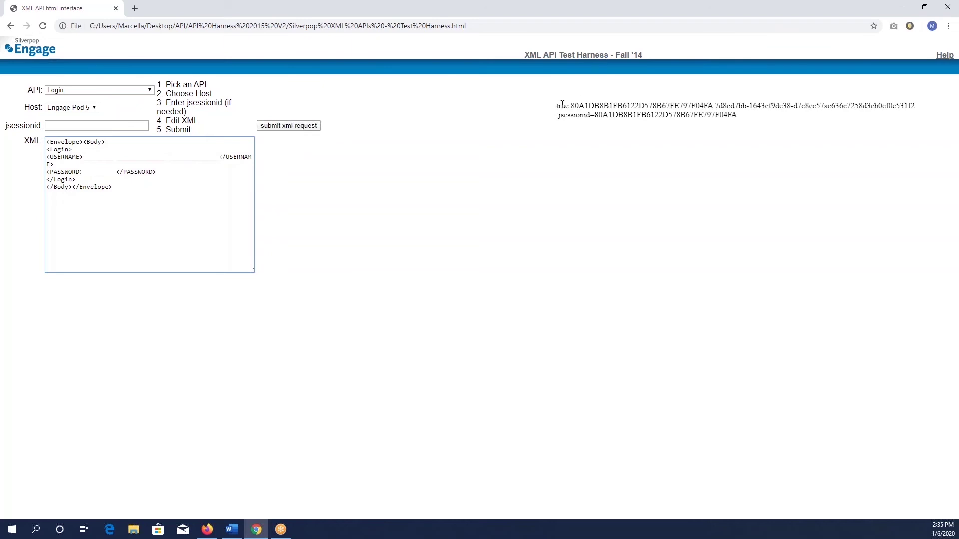
{"action": "left_click_drag", "start_coordinate": [738, 118], "coordinate": [595, 113]}
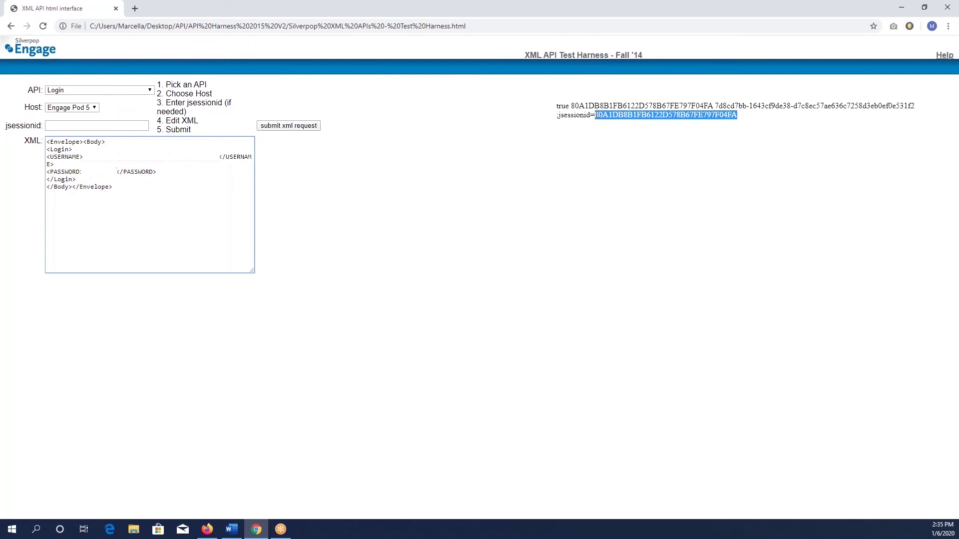
{"action": "right_click", "coordinate": [602, 117]}
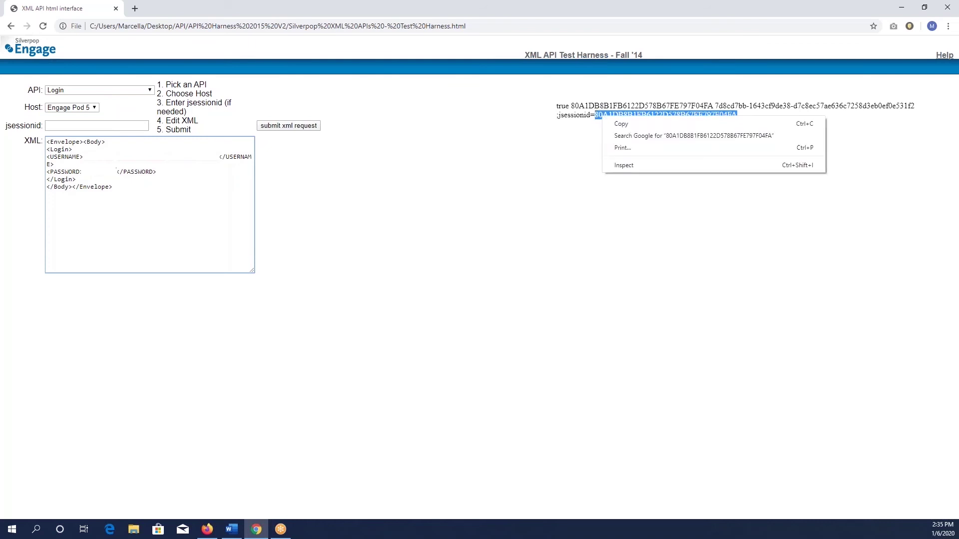
{"action": "left_click", "coordinate": [615, 126]}
Paste the session ID into the jsessionid field and bring up the Word XML notes
{"action": "left_click", "coordinate": [100, 126]}
{"action": "right_click", "coordinate": [100, 129]}
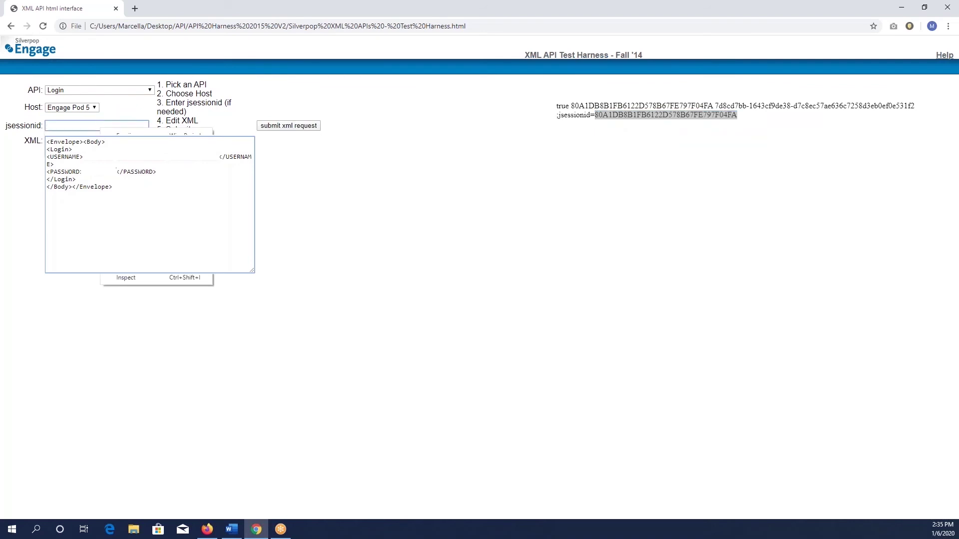
{"action": "left_click", "coordinate": [125, 202]}
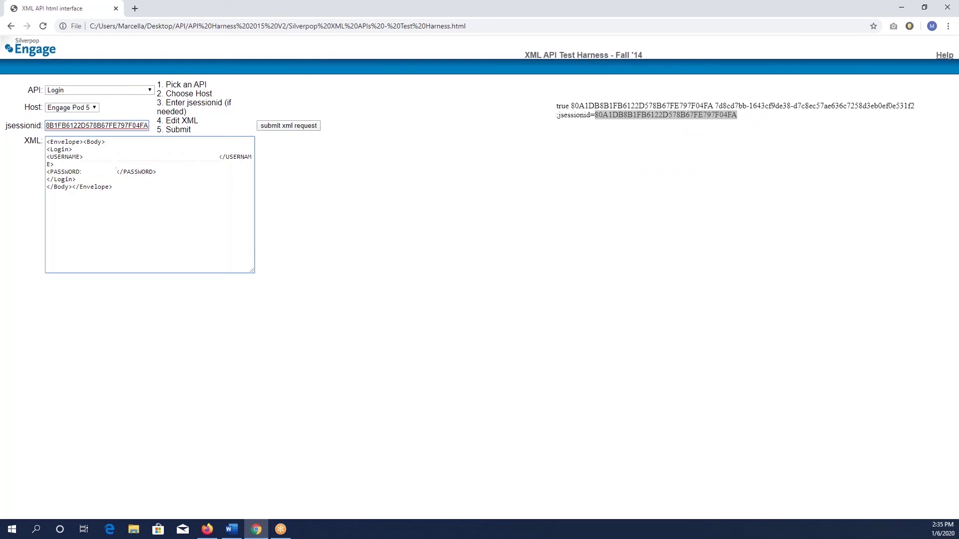
{"action": "left_click", "coordinate": [230, 527]}
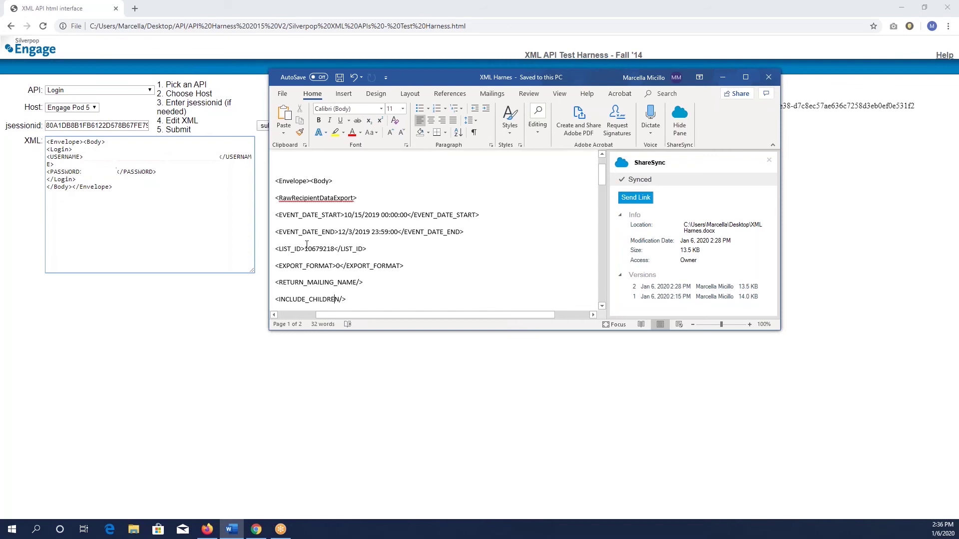
In a full-height Word window, review the export's event type lines and its LIST_ID 10679218
{"action": "key", "text": "super+shift+Up"}
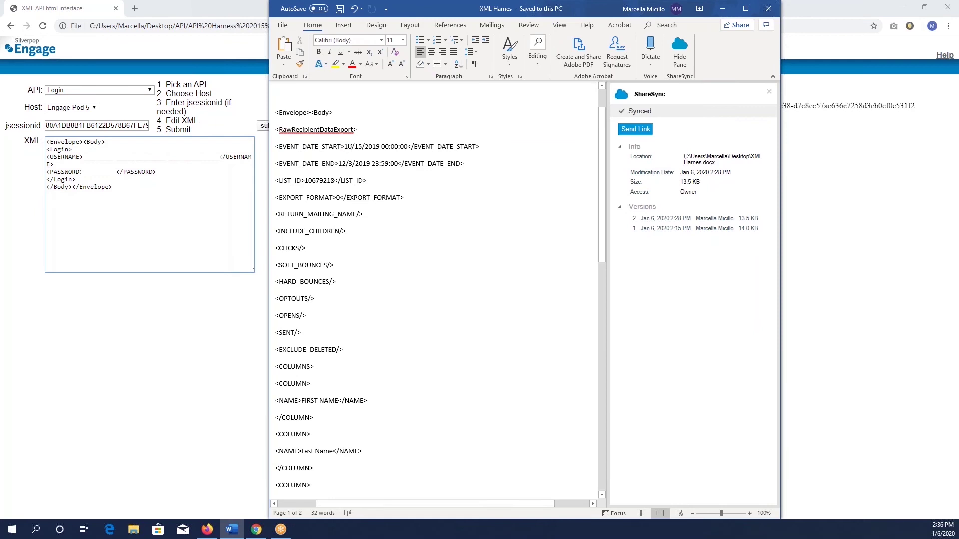
{"action": "left_click_drag", "start_coordinate": [290, 248], "coordinate": [315, 377]}
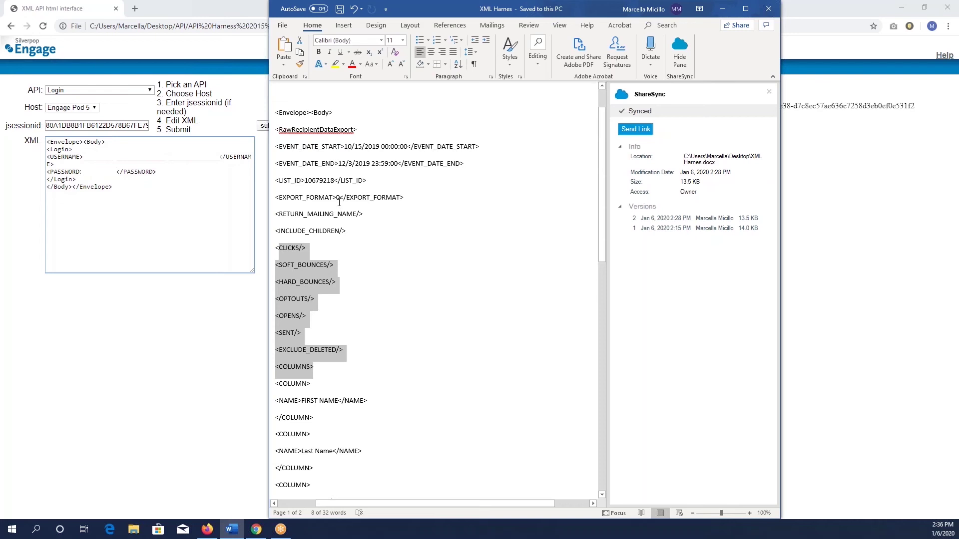
{"action": "double_click", "coordinate": [324, 181]}
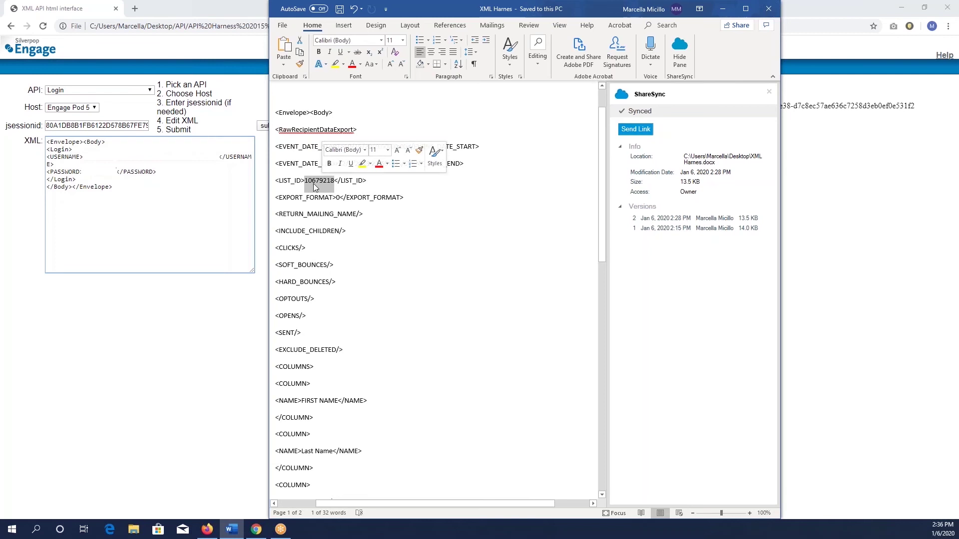
{"action": "key", "text": "alt+Tab"}
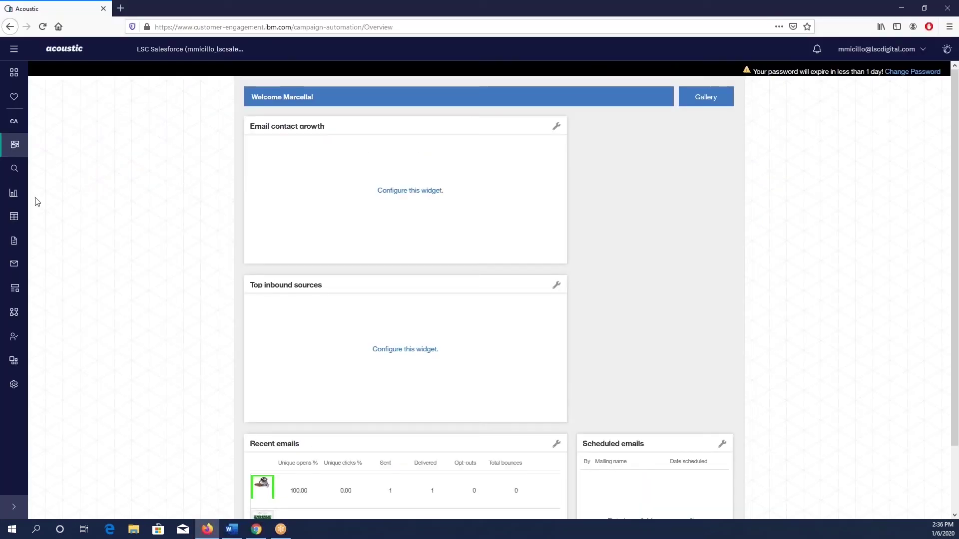
Open Data > Databases and confirm LSC-Salesforce (68,127 contacts) carries ID 10679218
{"action": "left_click", "coordinate": [15, 219]}
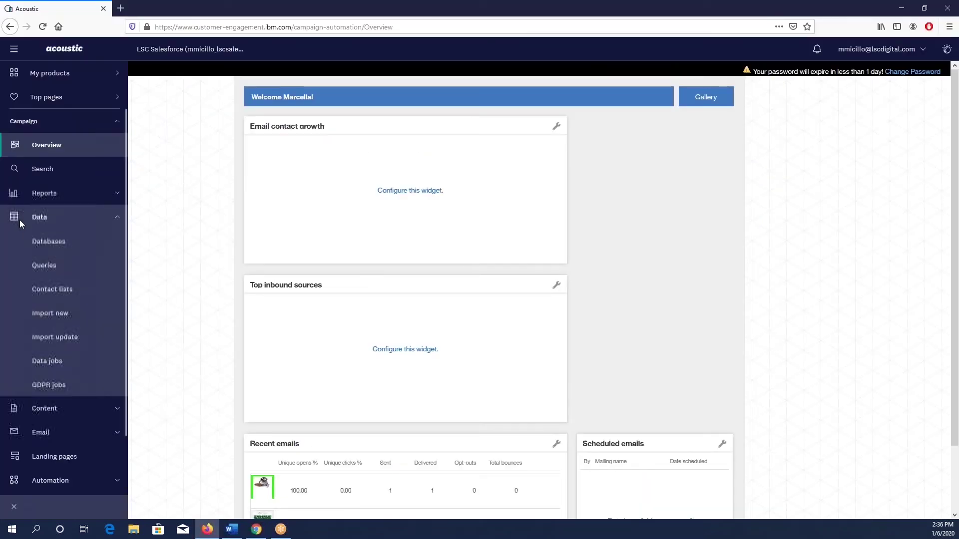
{"action": "left_click", "coordinate": [44, 244]}
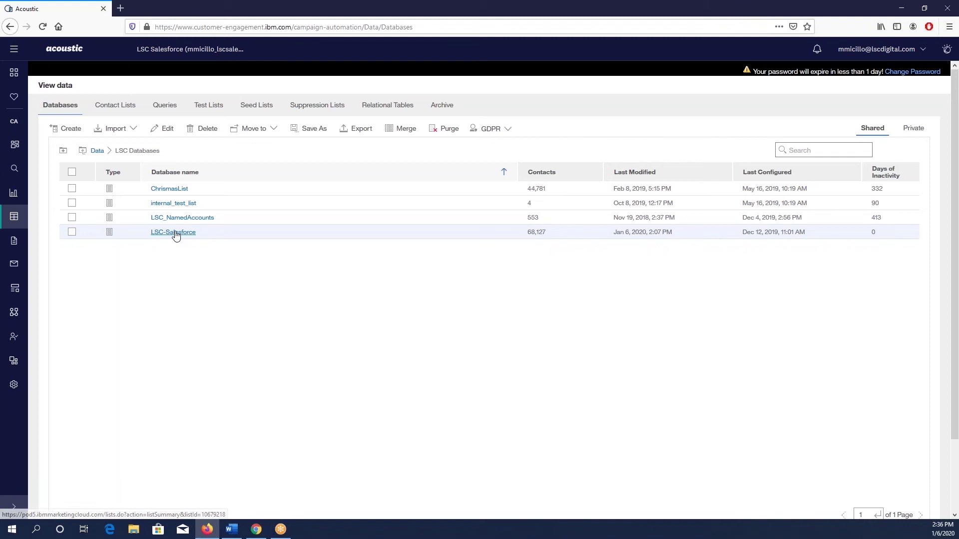
{"action": "mouse_move", "coordinate": [175, 236]}
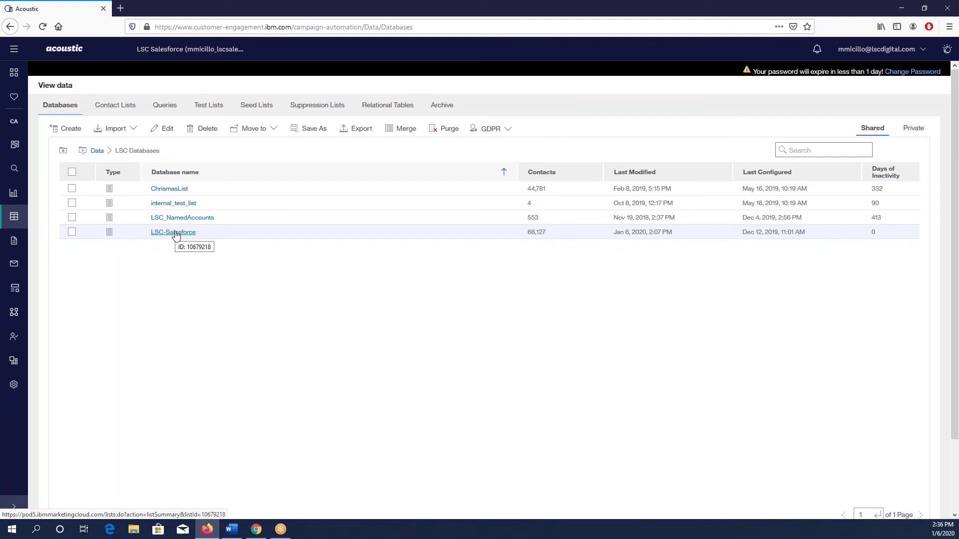
Copy the entire RawRecipientDataExport XML request from the Word notes
{"action": "left_click", "coordinate": [231, 529]}
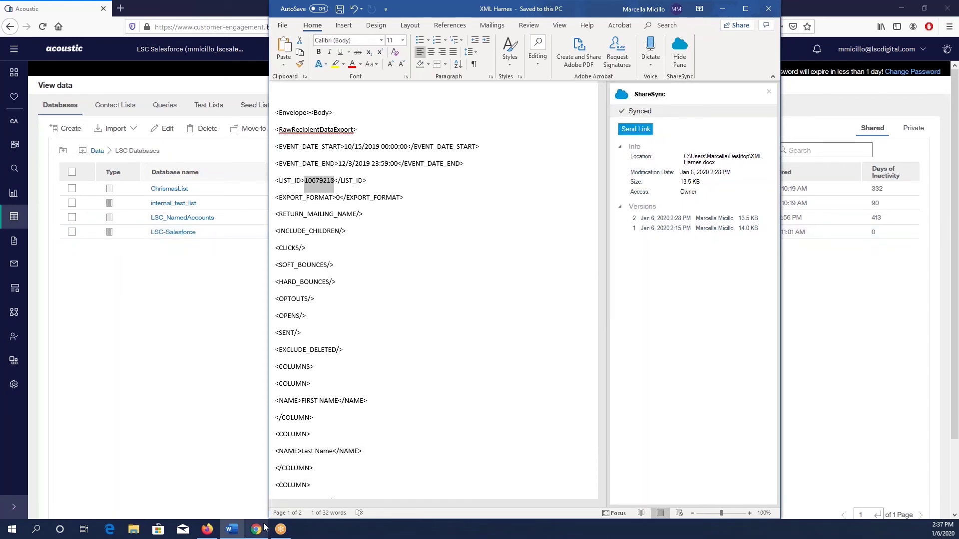
{"action": "left_click", "coordinate": [256, 482]}
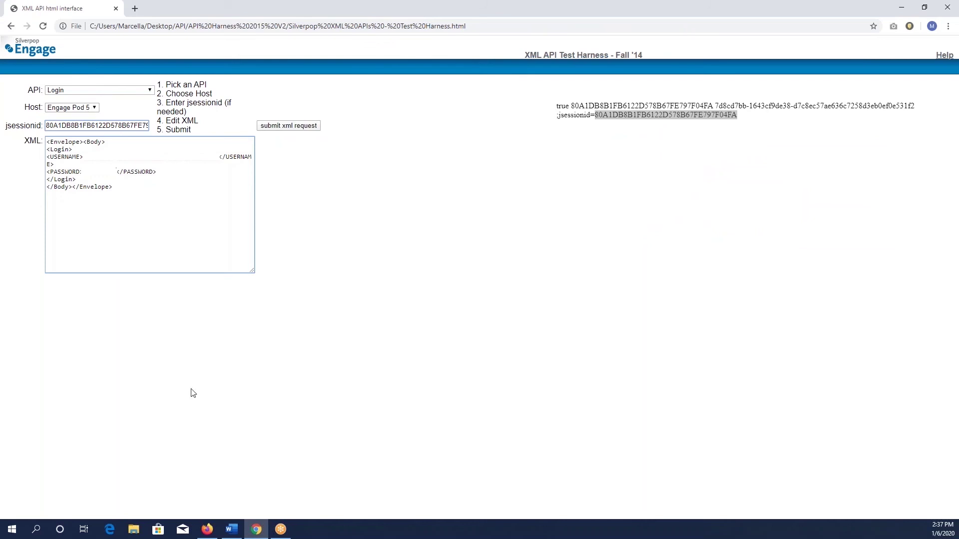
{"action": "left_click", "coordinate": [231, 528]}
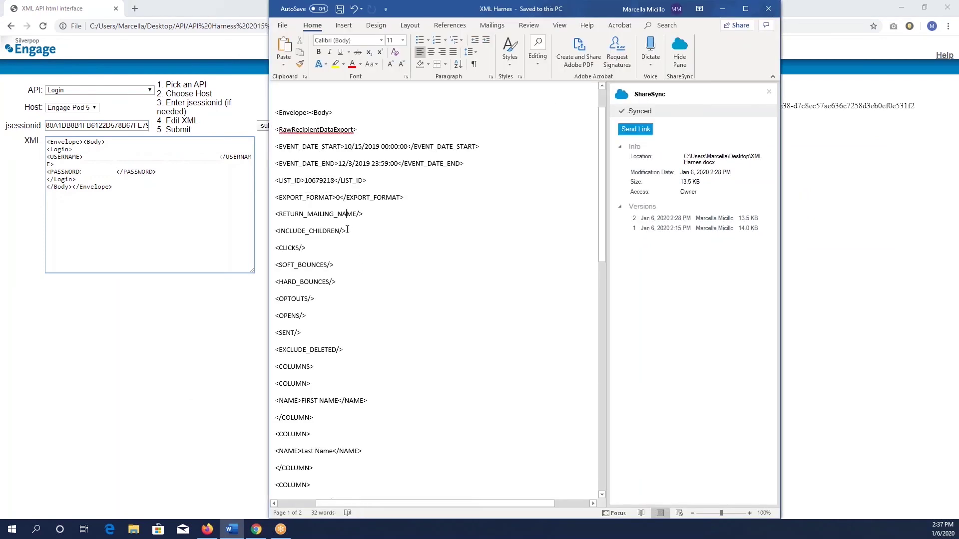
{"action": "key", "text": "ctrl+a"}
{"action": "key", "text": "ctrl+c"}
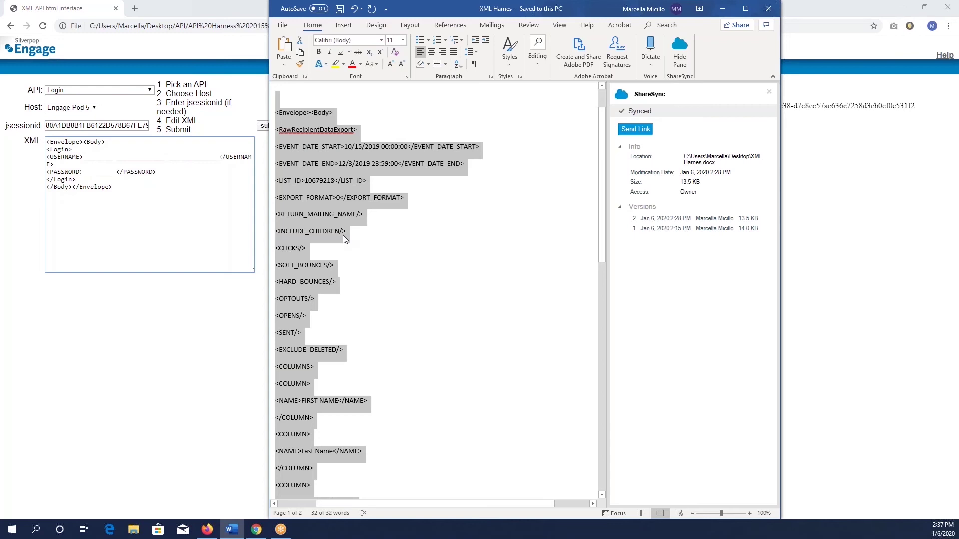
{"action": "left_click", "coordinate": [316, 157]}
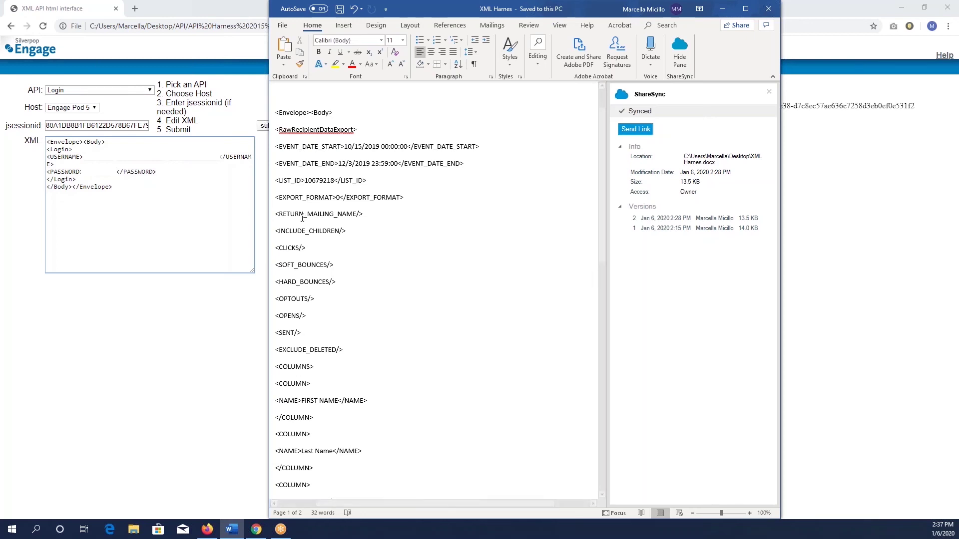
{"action": "key", "text": "alt+Tab"}
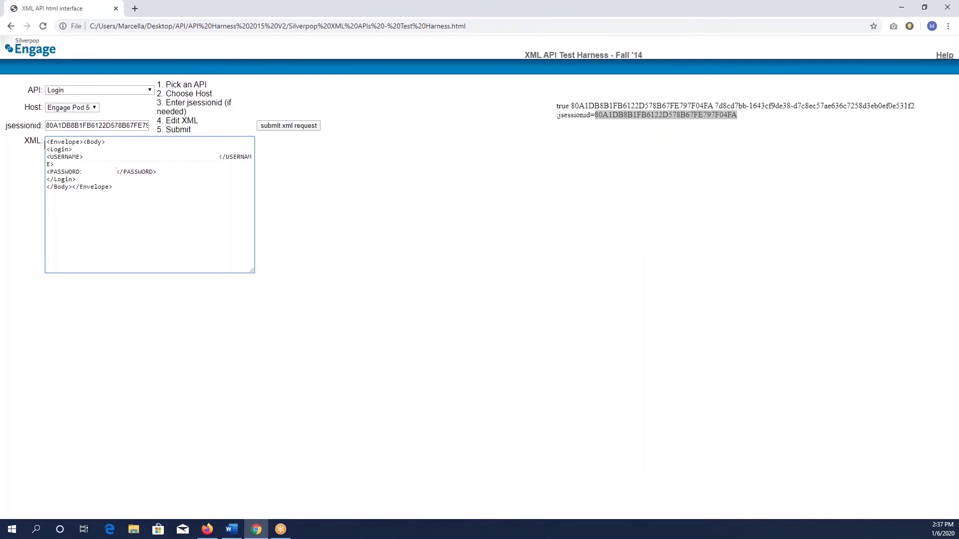
Replace the Login XML with the RawRecipientDataExport request and submit it
{"action": "key", "text": "ctrl+a"}
{"action": "key", "text": "ctrl+v"}
{"action": "scroll", "coordinate": [130, 220], "scroll_direction": "up", "scroll_amount": 10}
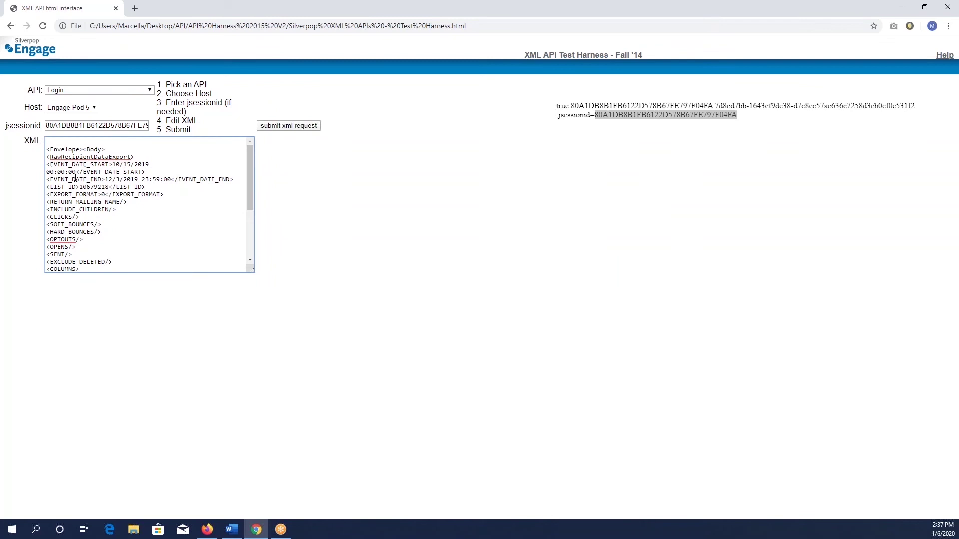
{"action": "left_click", "coordinate": [289, 126]}
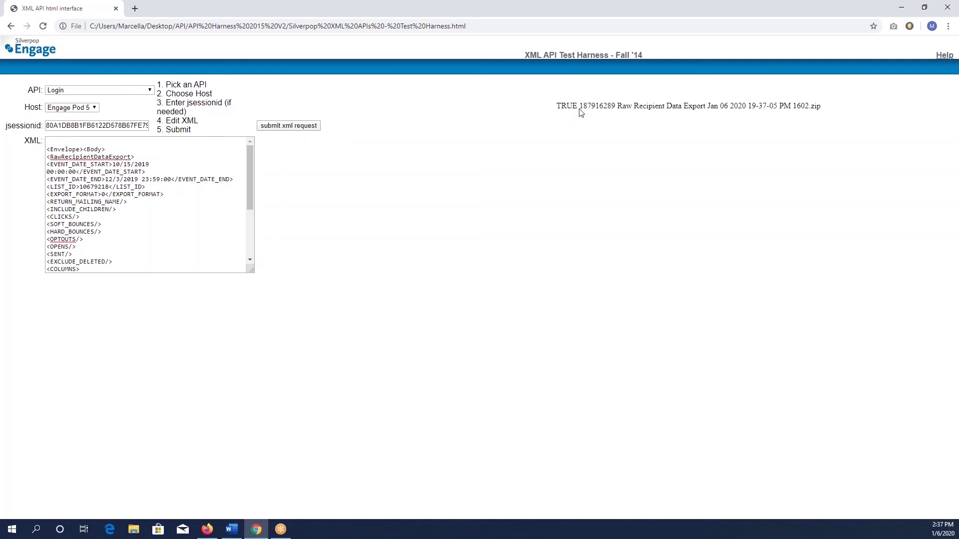
Review the export result line and the request's COLUMN entries
{"action": "left_click_drag", "start_coordinate": [561, 106], "coordinate": [579, 106]}
{"action": "left_click", "coordinate": [562, 133]}
{"action": "scroll", "coordinate": [78, 198], "scroll_direction": "down", "scroll_amount": 2}
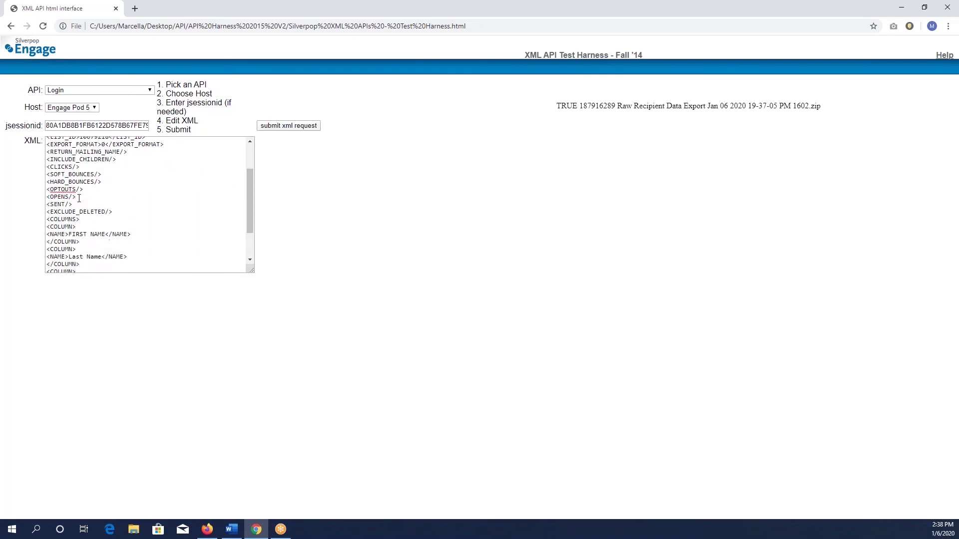
{"action": "scroll", "coordinate": [75, 186], "scroll_direction": "up", "scroll_amount": 1}
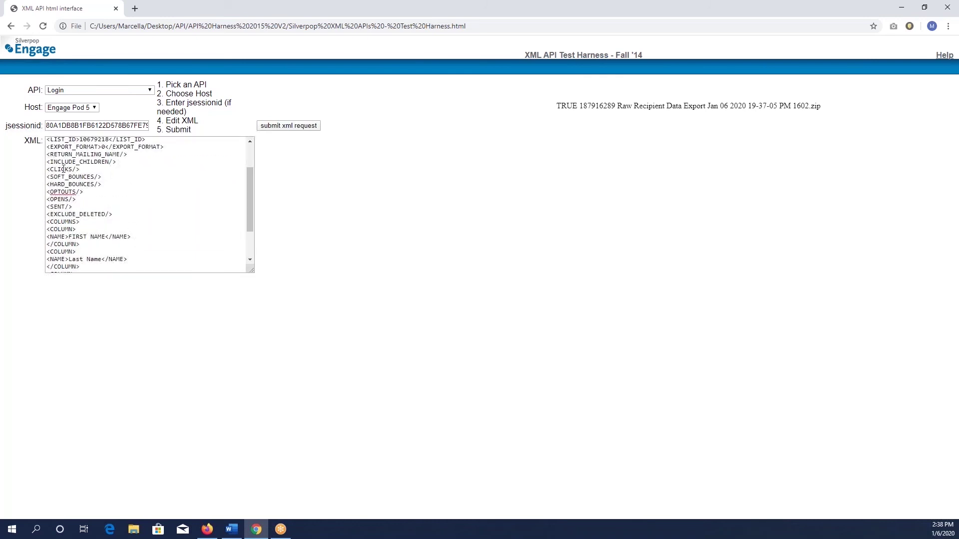
{"action": "left_click_drag", "start_coordinate": [72, 170], "coordinate": [76, 170]}
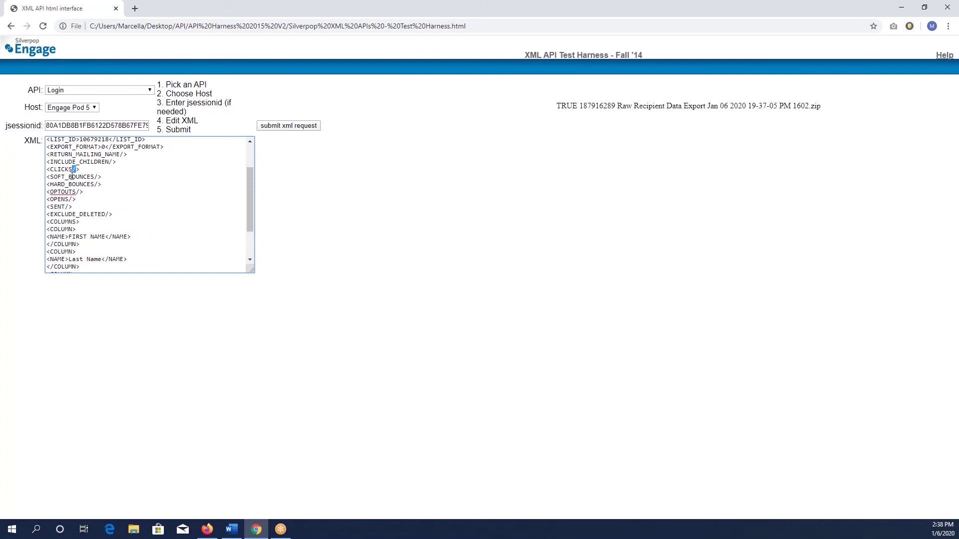
{"action": "scroll", "coordinate": [71, 178], "scroll_direction": "down", "scroll_amount": 1}
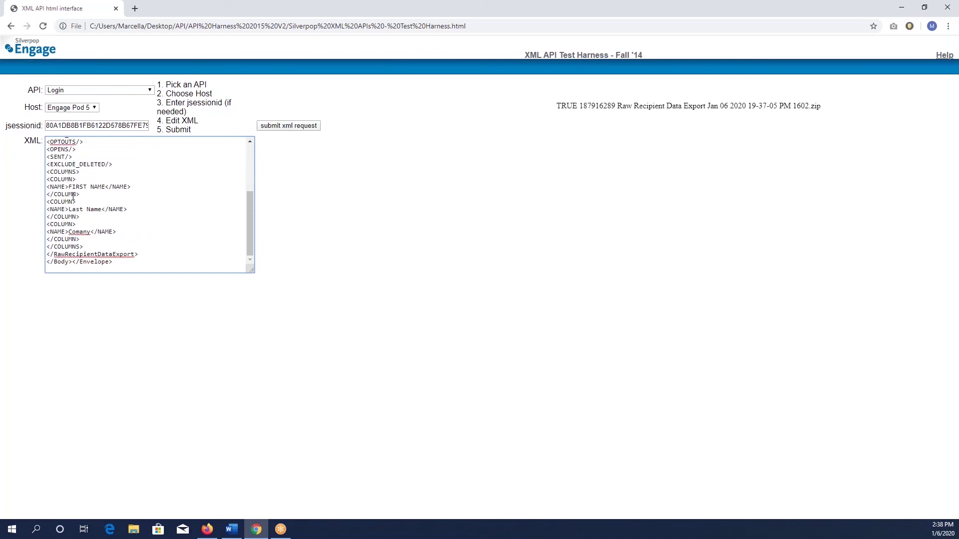
{"action": "left_click_drag", "start_coordinate": [47, 179], "coordinate": [75, 180]}
{"action": "scroll", "coordinate": [86, 221], "scroll_direction": "up", "scroll_amount": 3}
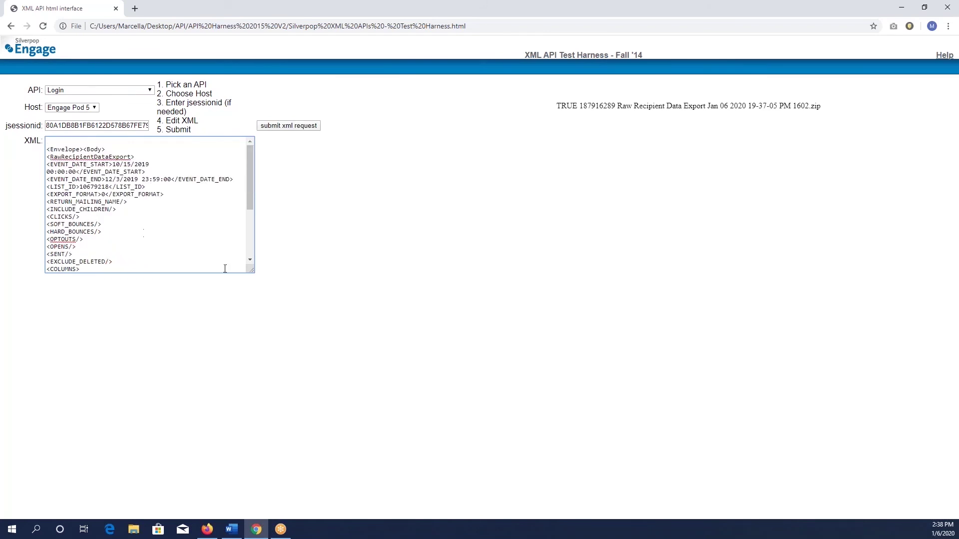
{"action": "left_click", "coordinate": [206, 530]}
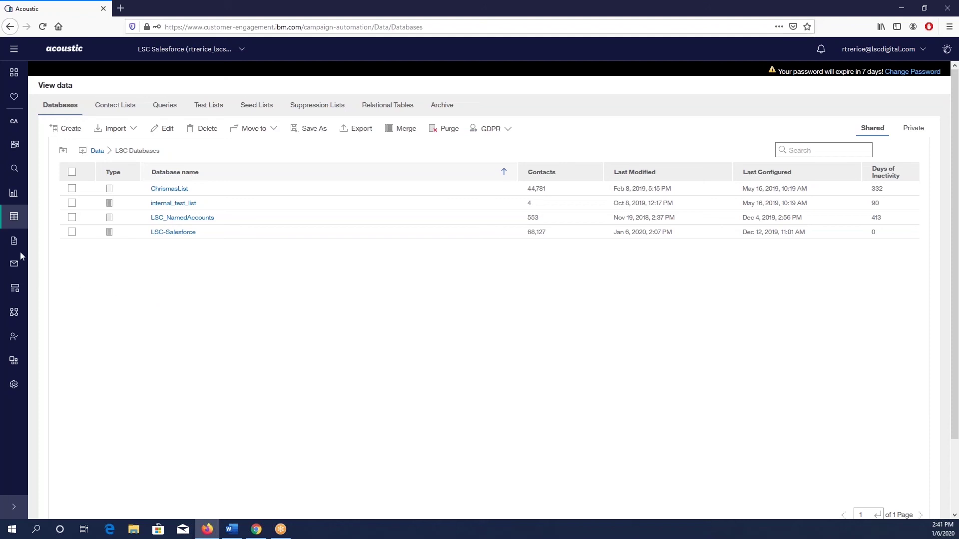
Open the Data jobs list and check the export job's start time
{"action": "left_click", "coordinate": [17, 219]}
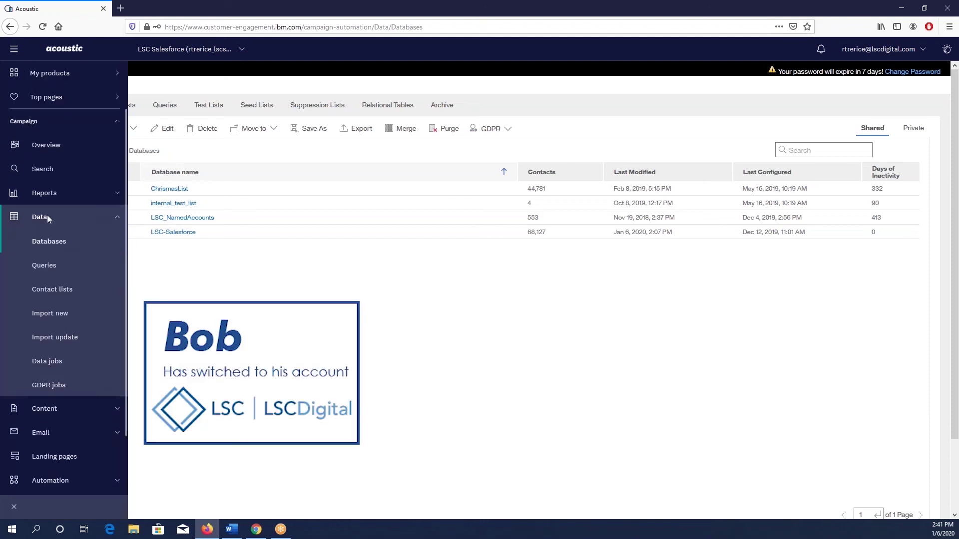
{"action": "left_click", "coordinate": [50, 365]}
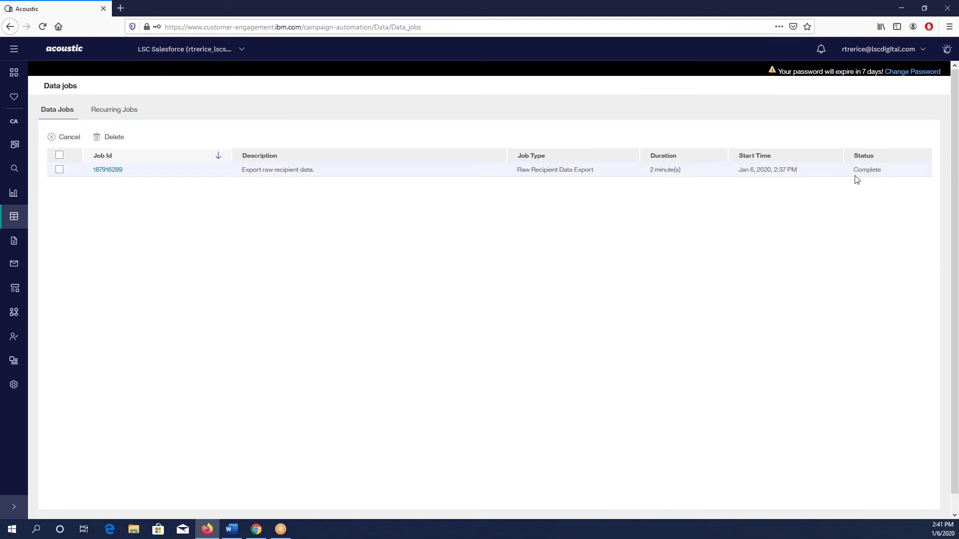
{"action": "left_click_drag", "start_coordinate": [737, 170], "coordinate": [797, 170]}
{"action": "left_click", "coordinate": [724, 181]}
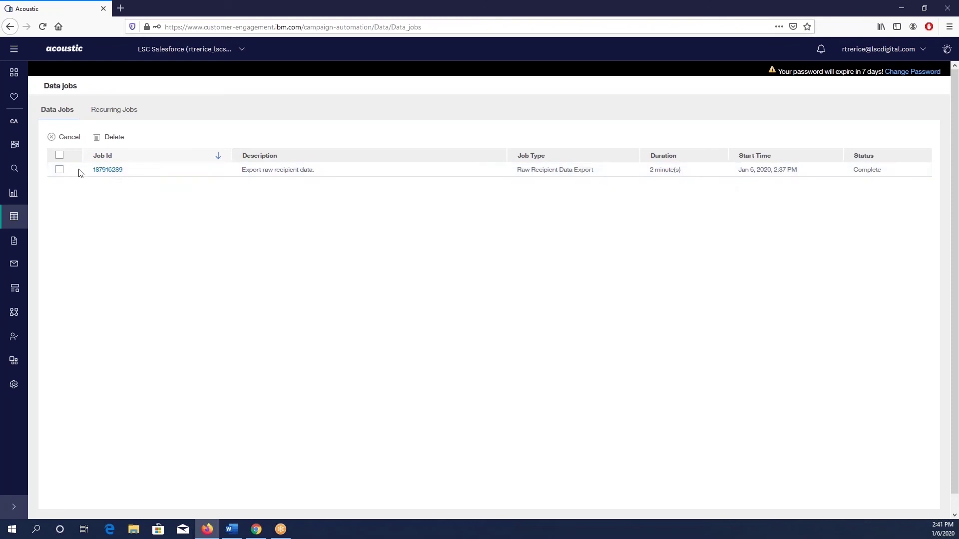
Download the completed export job's 11.4 MB zip, authenticating with the account password
{"action": "left_click", "coordinate": [111, 171]}
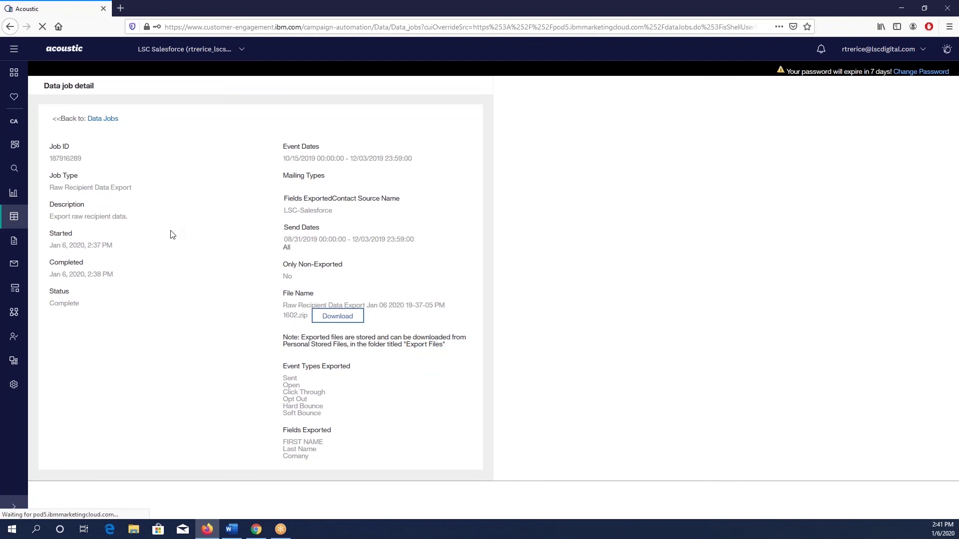
{"action": "left_click", "coordinate": [336, 318]}
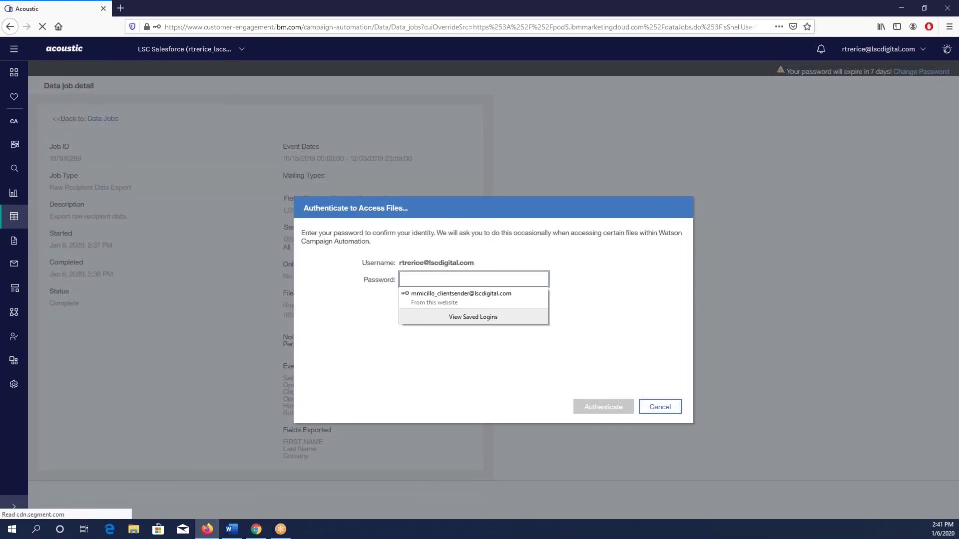
{"action": "type", "text": "••••••••"}
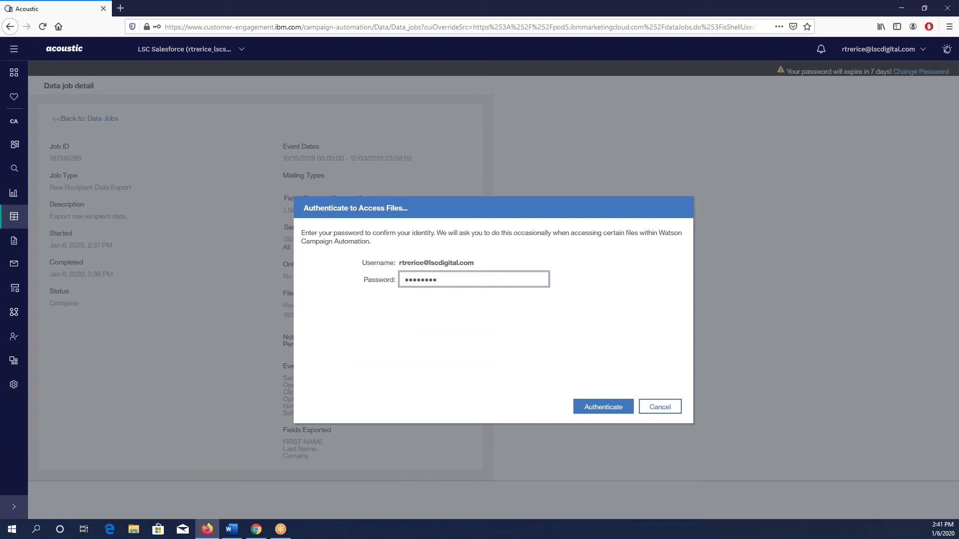
{"action": "key", "text": "Return"}
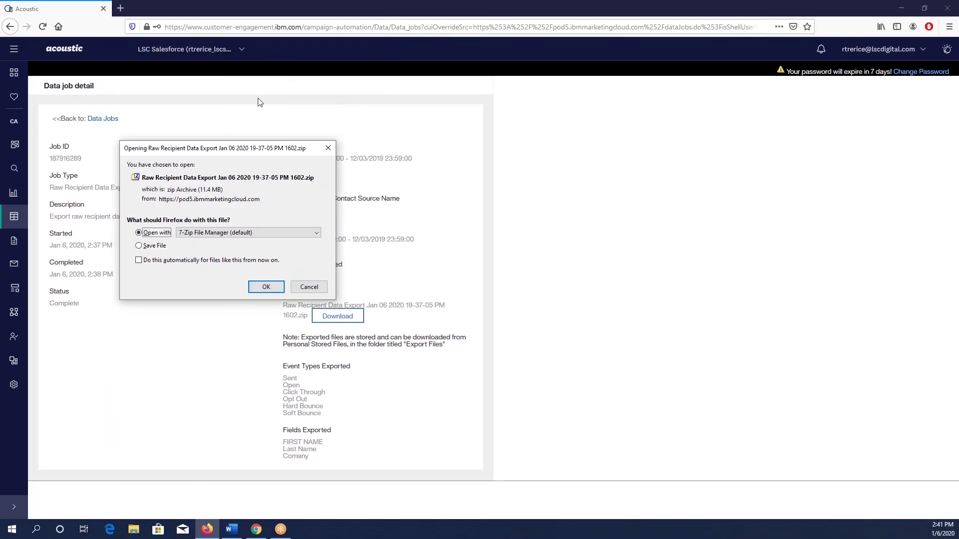
Open the downloaded zip in 7-Zip and launch the Raw Recipient Data Export file inside
{"action": "left_click", "coordinate": [259, 288]}
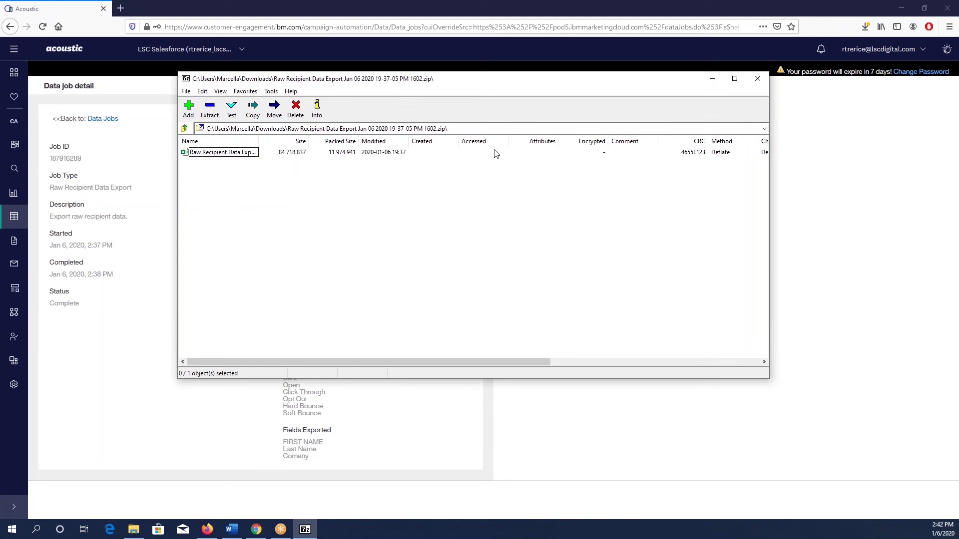
{"action": "double_click", "coordinate": [220, 154]}
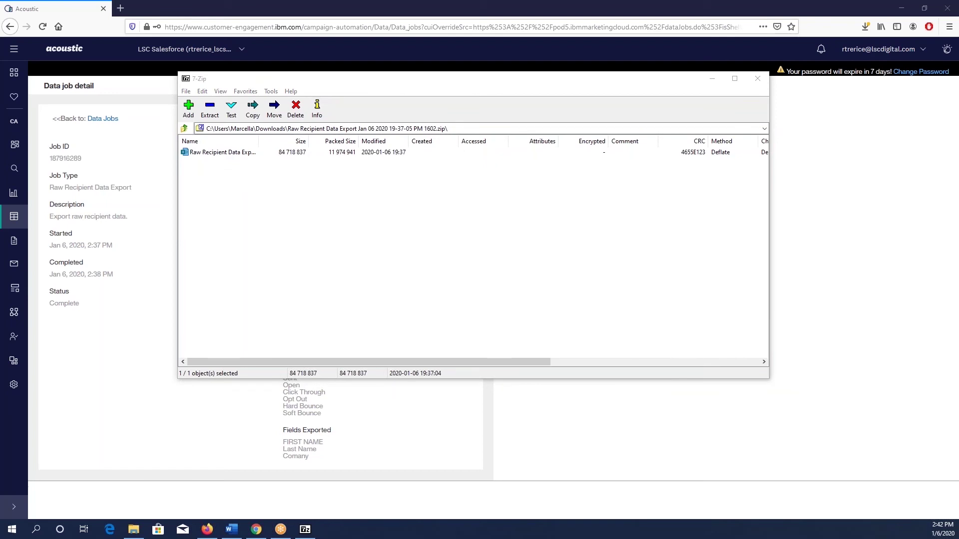
Review headings Recipient Id, Mailing Id, Report Id, Campaign Id and Email
{"action": "left_click", "coordinate": [712, 78]}
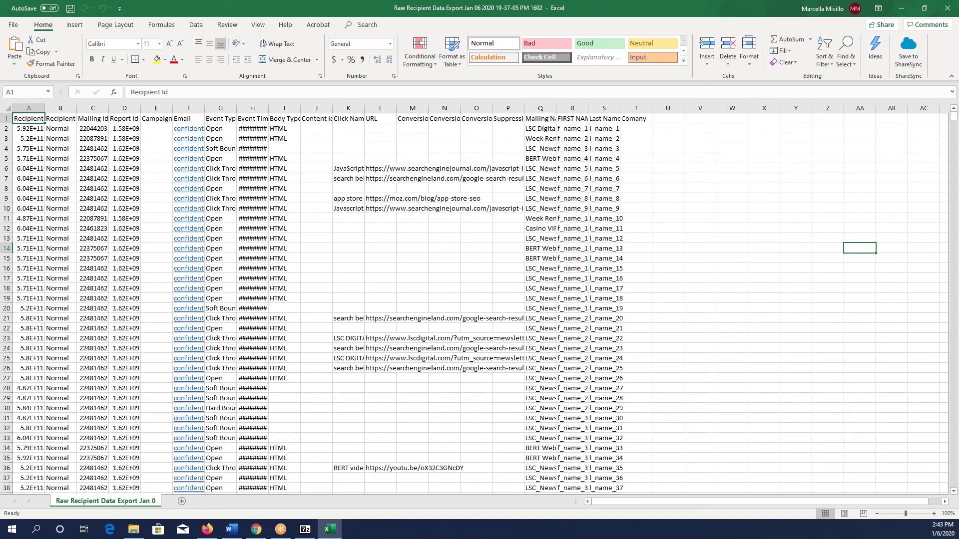
{"action": "left_click", "coordinate": [284, 258]}
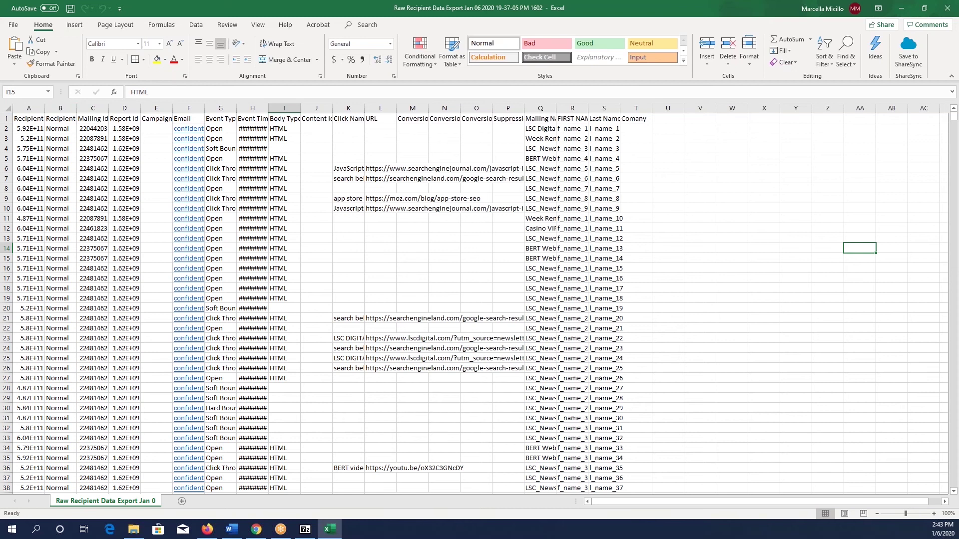
{"action": "left_click", "coordinate": [34, 120]}
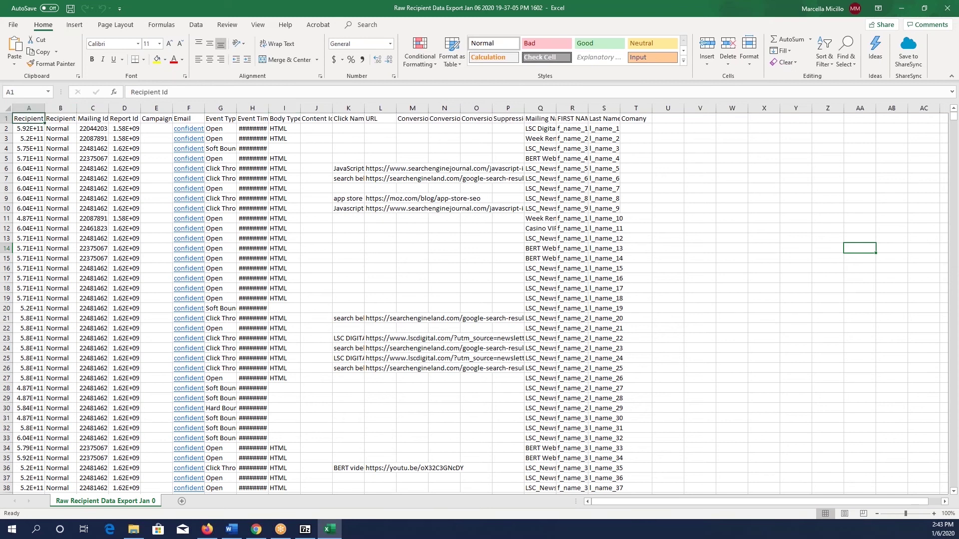
{"action": "key", "text": "Right"}
{"action": "key", "text": "Right"}
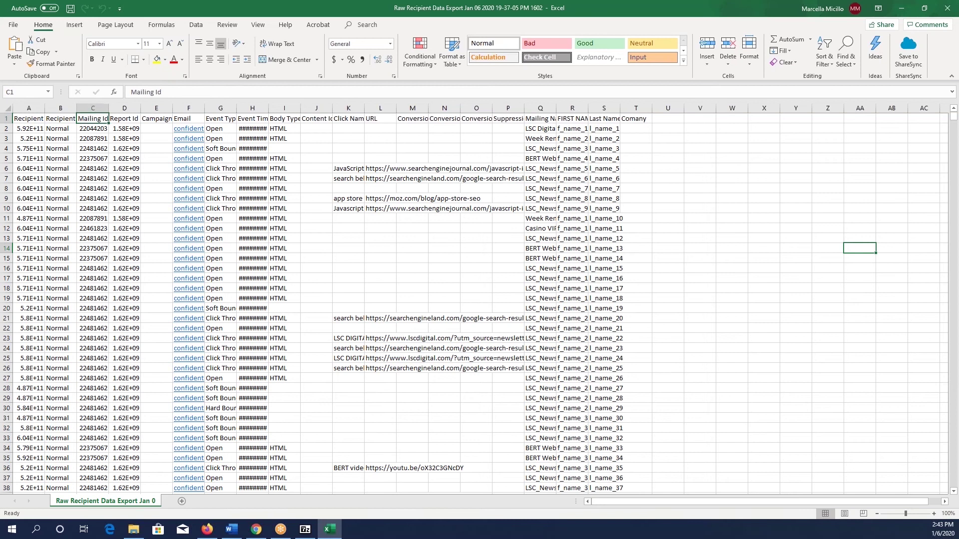
{"action": "key", "text": "Right"}
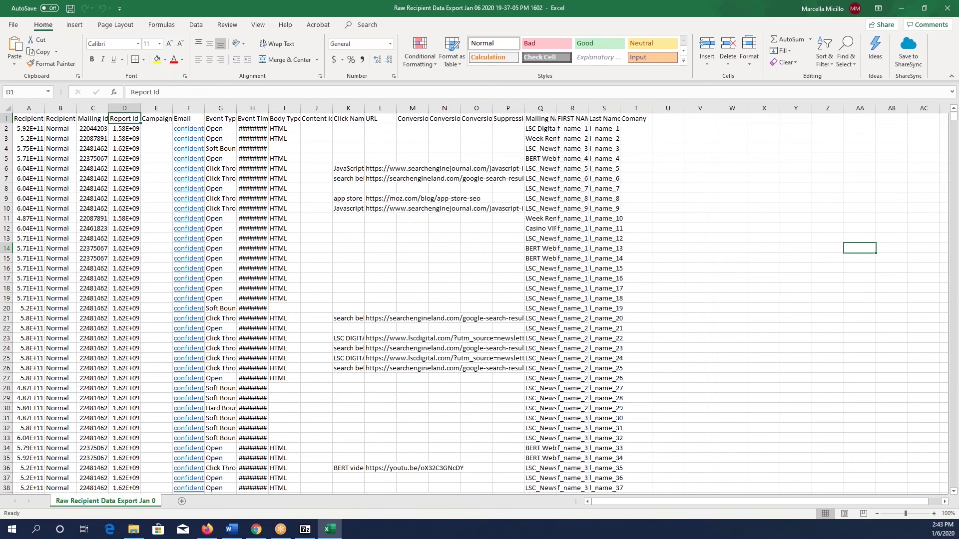
{"action": "key", "text": "Right"}
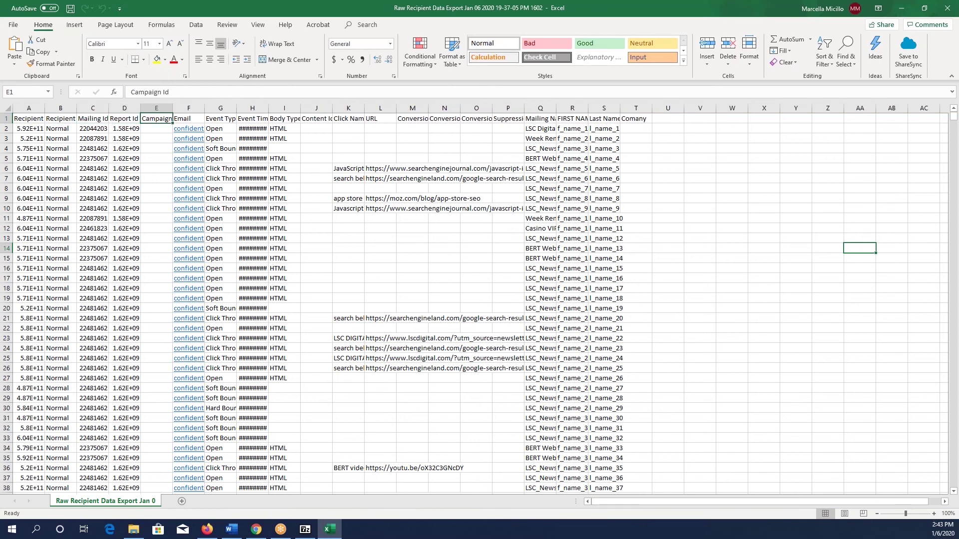
{"action": "key", "text": "Right"}
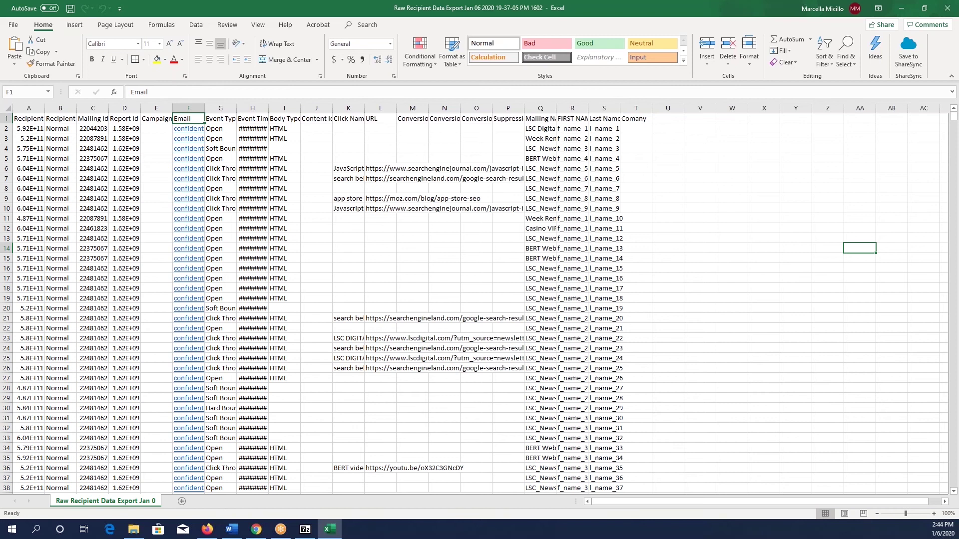
Continue through Event Type, Event Timestamp, Content Id, Click Name, URL and Conversion Action
{"action": "key", "text": "Right"}
{"action": "key", "text": "Right"}
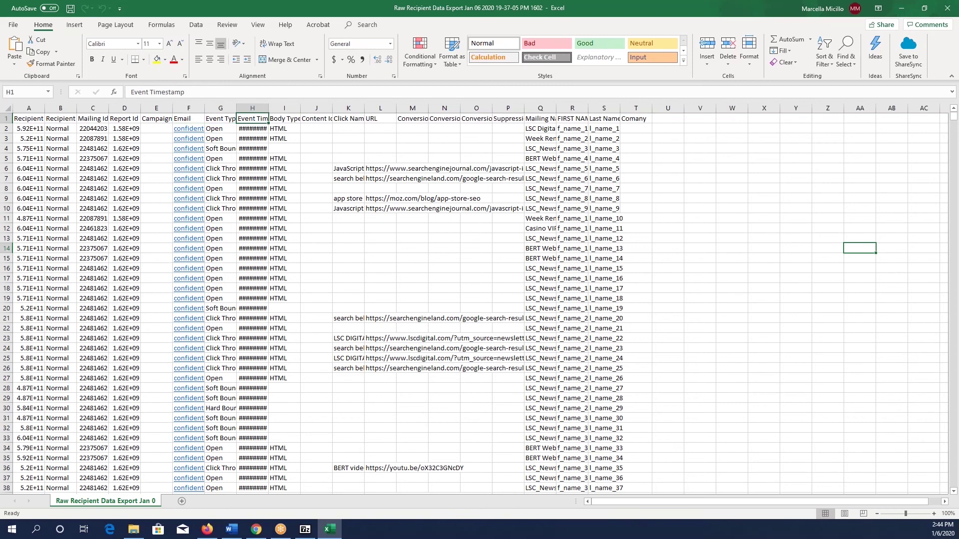
{"action": "key", "text": "Right"}
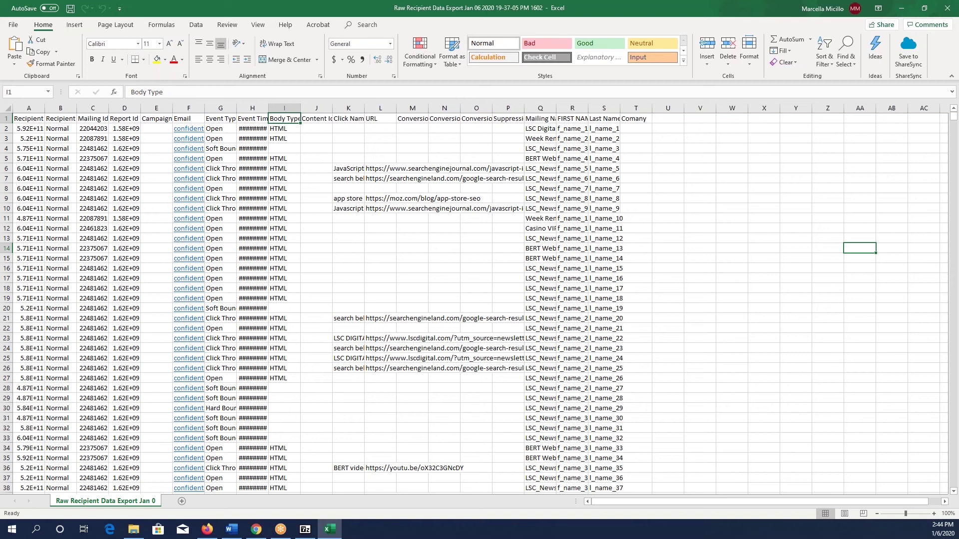
{"action": "key", "text": "Right"}
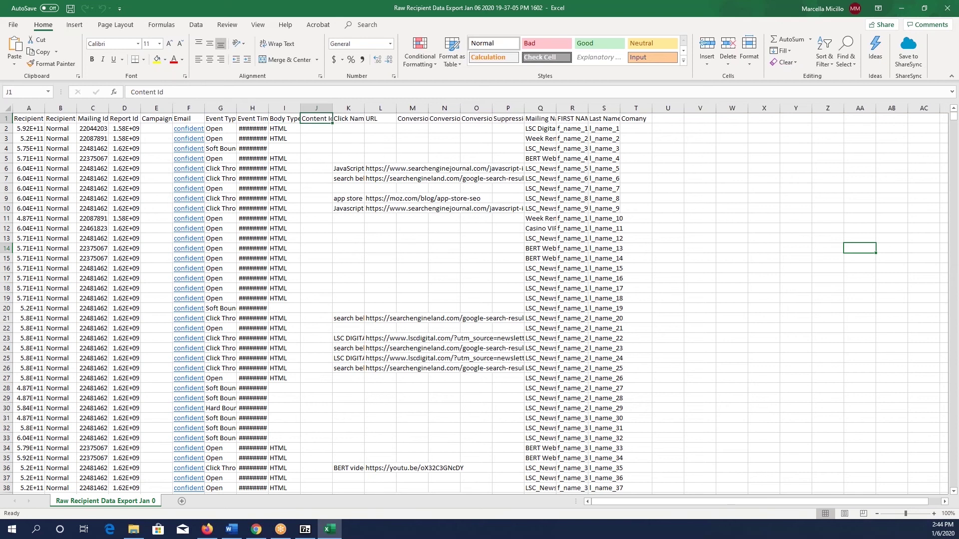
{"action": "key", "text": "Right"}
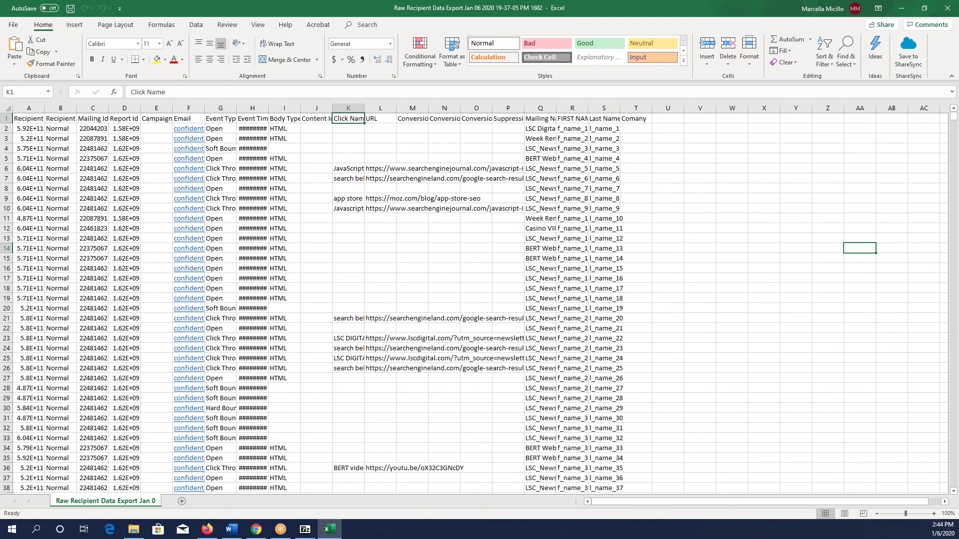
{"action": "key", "text": "Right"}
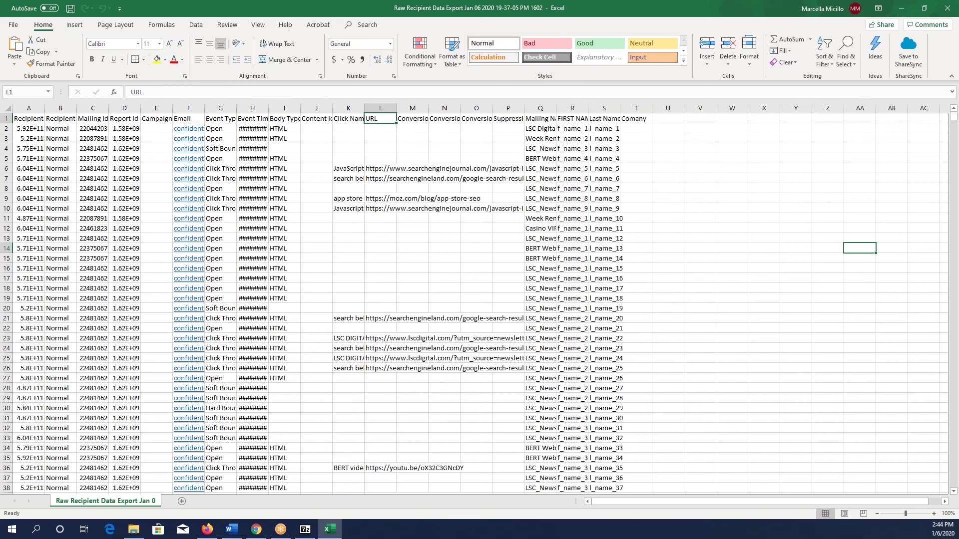
{"action": "key", "text": "Right"}
{"action": "key", "text": "Right"}
{"action": "key", "text": "Right"}
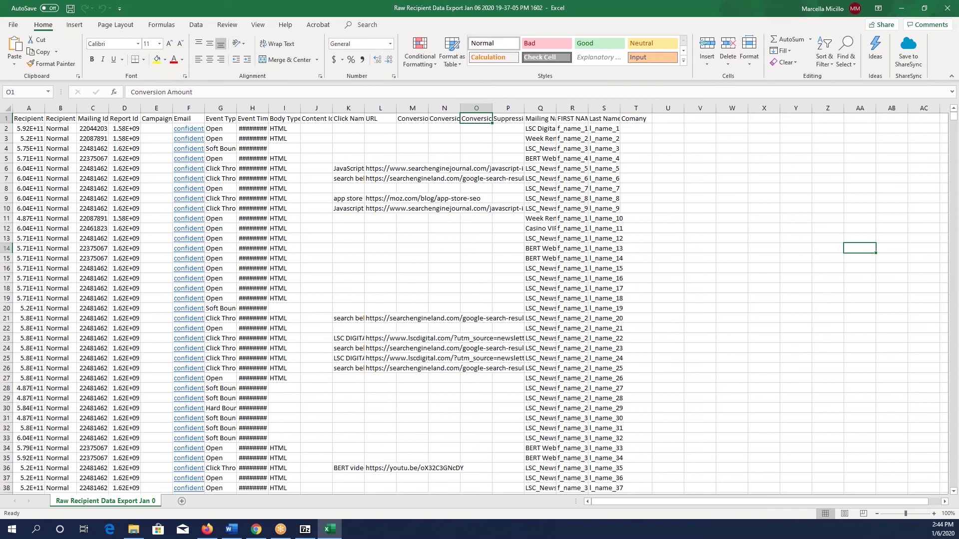
Check the M1–O1 conversion headings, Suppression Reason, Mailing Name, FIRST NAME, Last Name and Comany
{"action": "left_click_drag", "start_coordinate": [413, 120], "coordinate": [477, 120]}
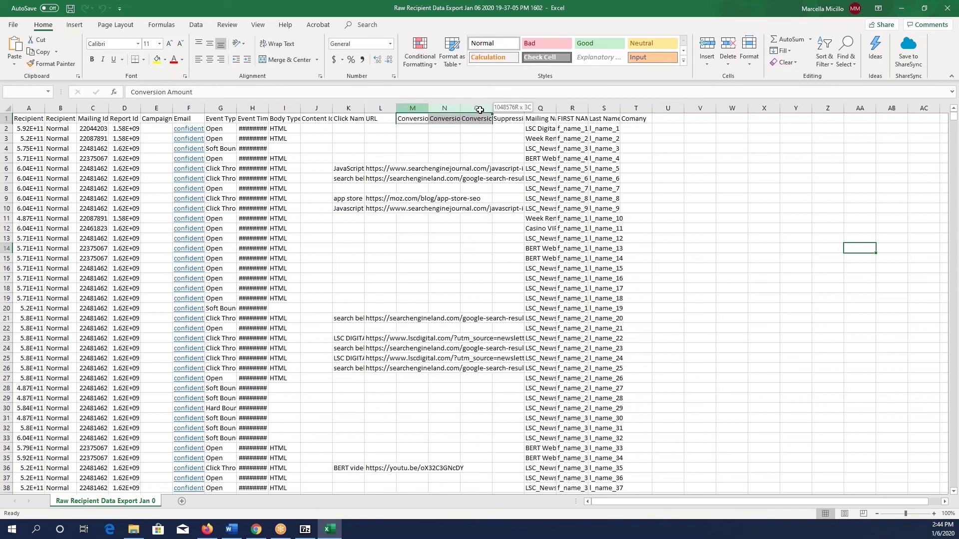
{"action": "left_click", "coordinate": [511, 121]}
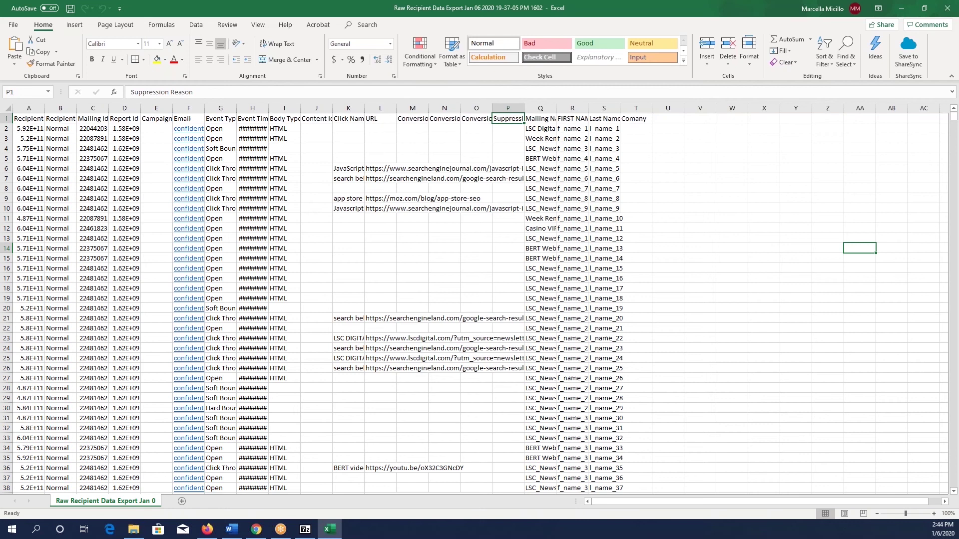
{"action": "left_click", "coordinate": [546, 119]}
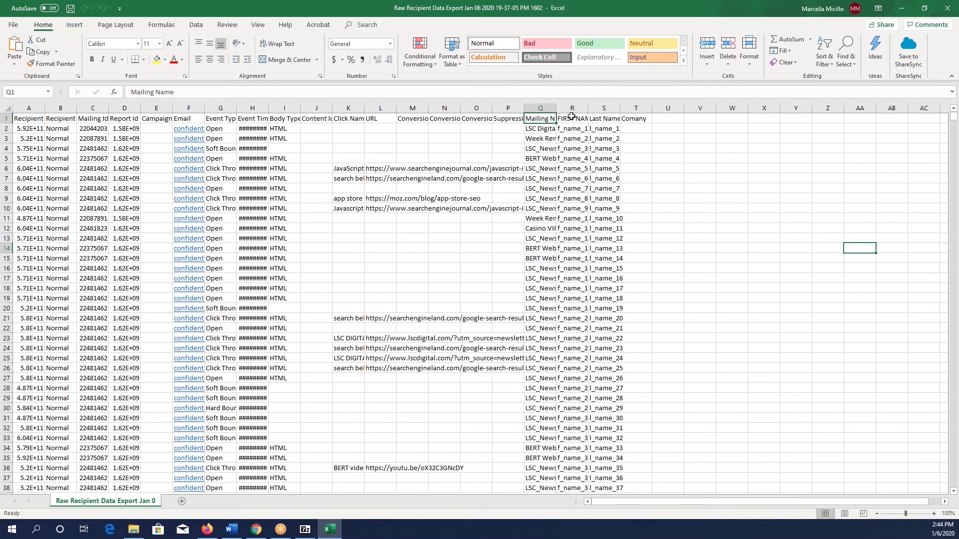
{"action": "left_click_drag", "start_coordinate": [571, 116], "coordinate": [606, 118]}
{"action": "left_click", "coordinate": [641, 120]}
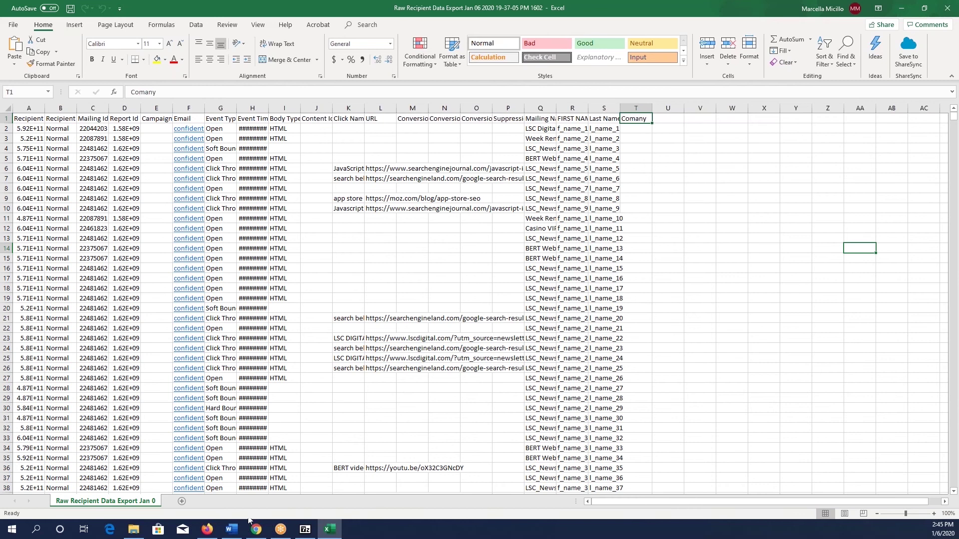
Fix the misspelt <NAME>Comany</NAME> to Company in the Word XML request
{"action": "left_click", "coordinate": [231, 530]}
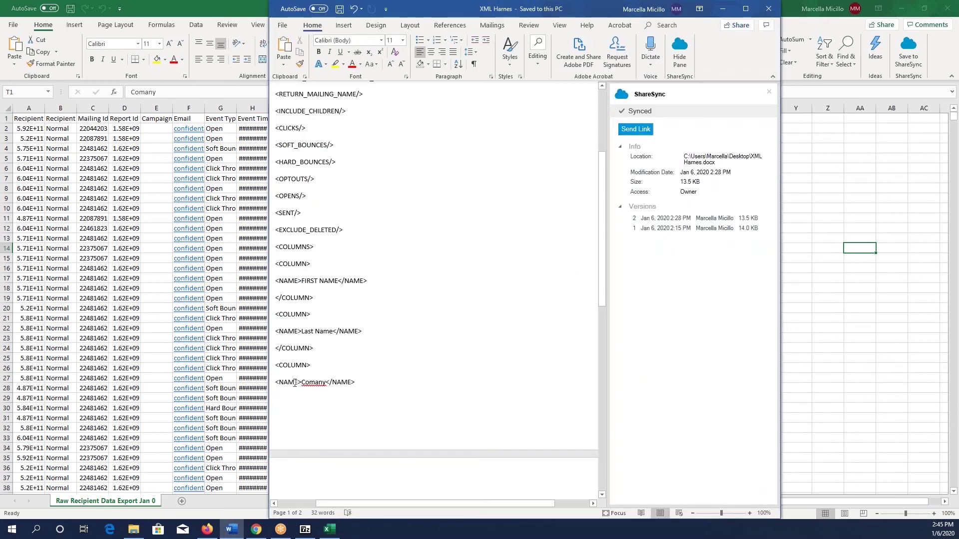
{"action": "left_click_drag", "start_coordinate": [295, 383], "coordinate": [336, 388]}
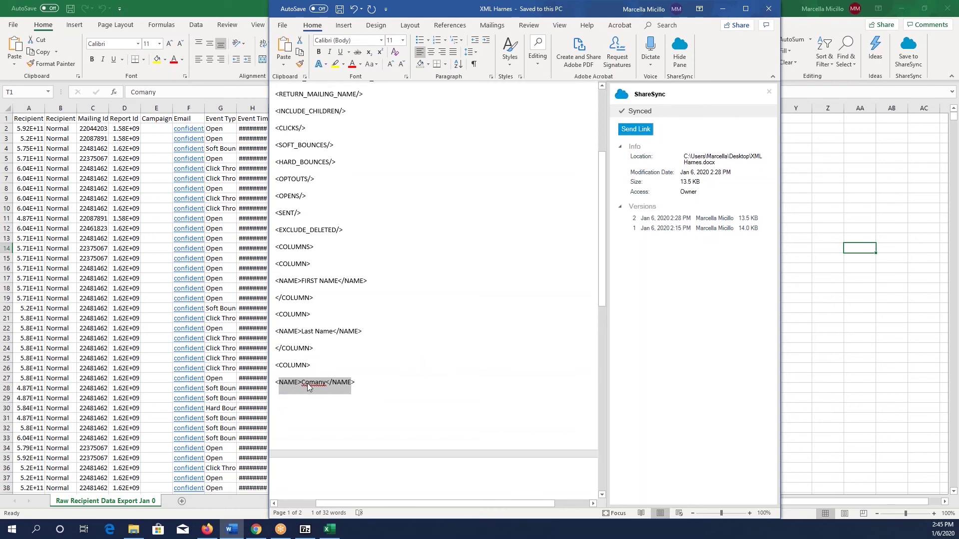
{"action": "left_click", "coordinate": [313, 384]}
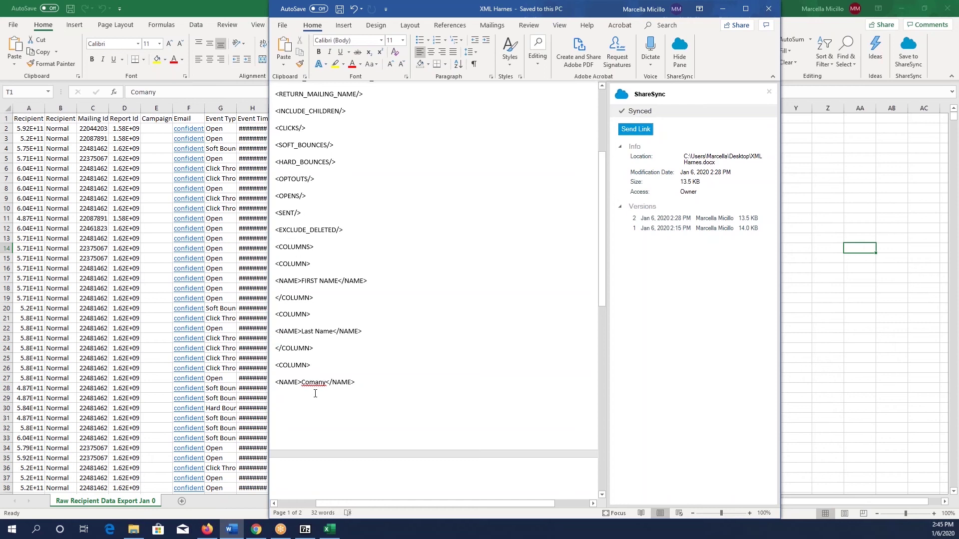
{"action": "type", "text": "p"}
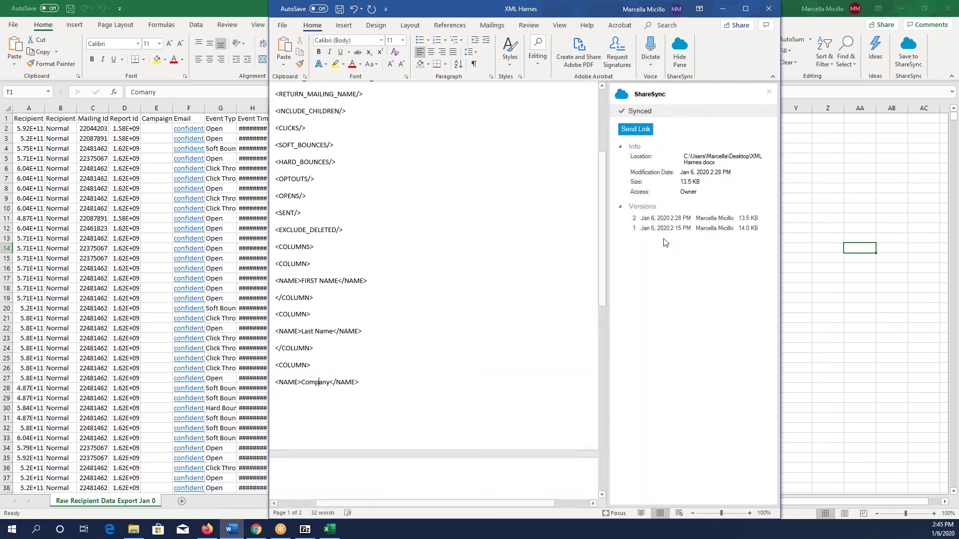
{"action": "key", "text": "alt+Tab"}
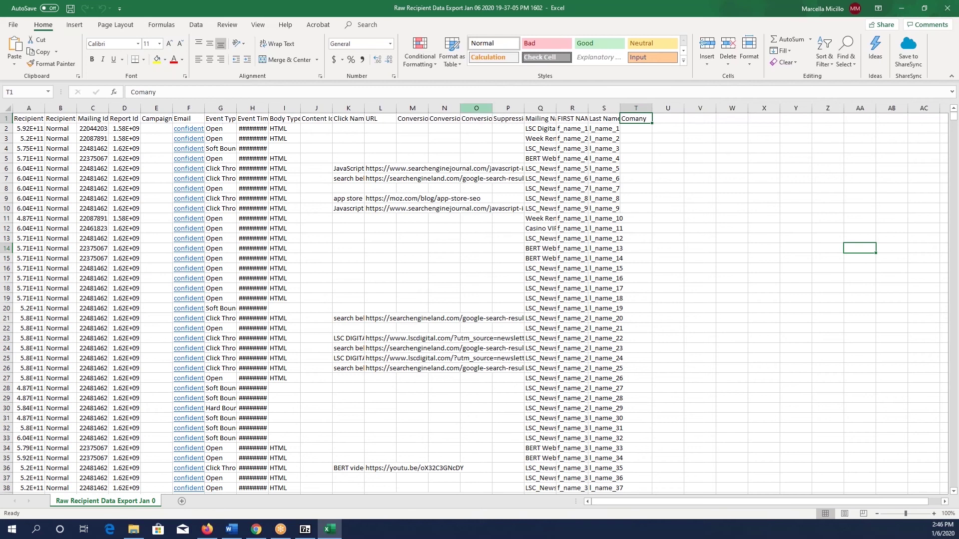
Create a pivot table from the raw export with Mailing Name as the report filter
{"action": "left_click", "coordinate": [75, 24]}
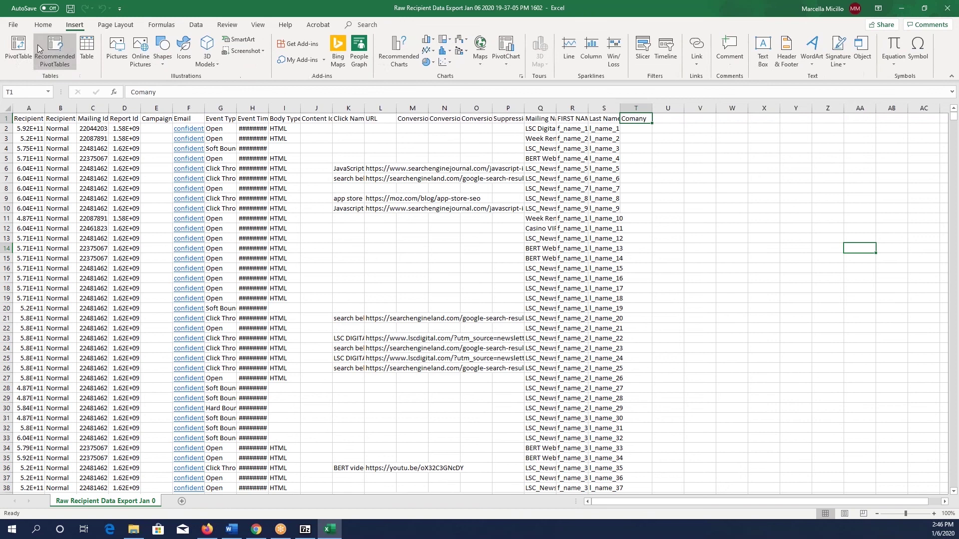
{"action": "left_click", "coordinate": [18, 50]}
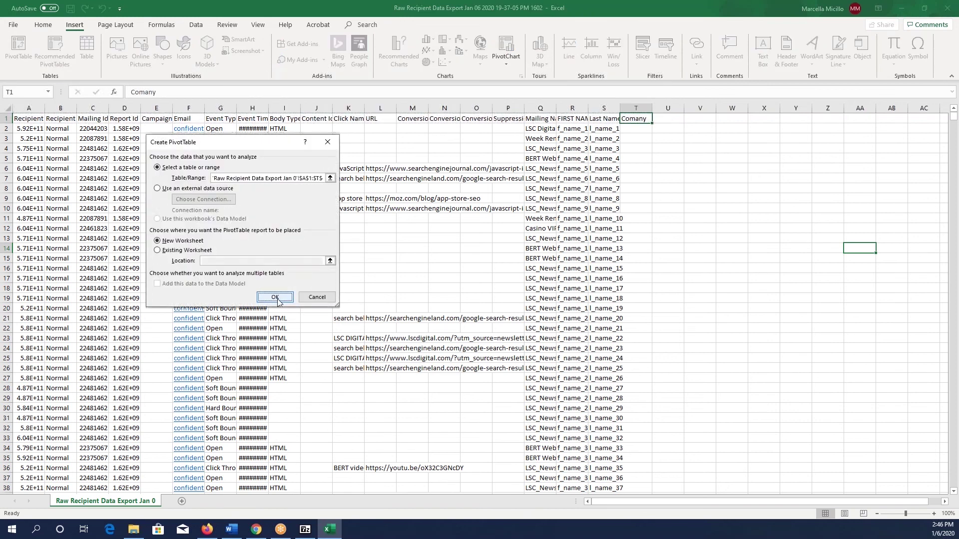
{"action": "left_click", "coordinate": [276, 298]}
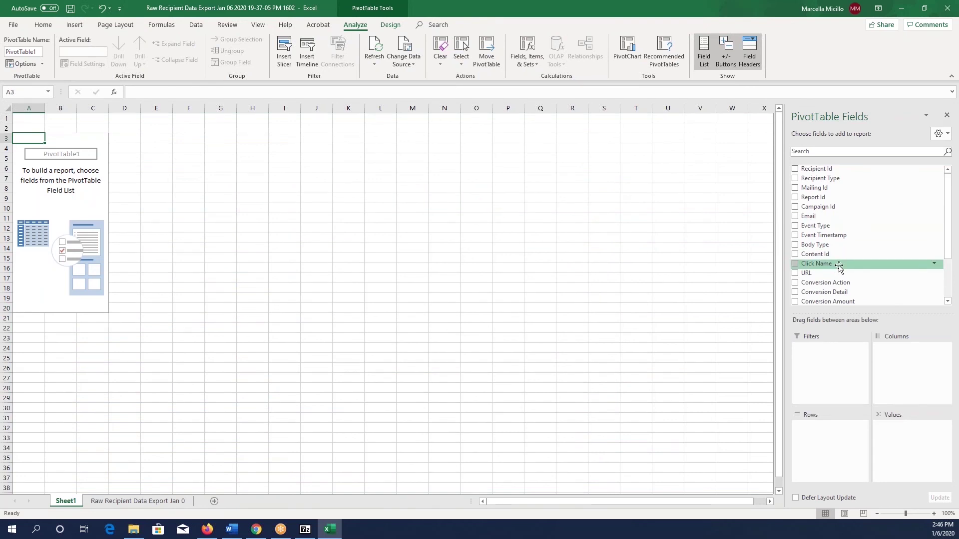
{"action": "scroll", "coordinate": [841, 257], "scroll_direction": "down", "scroll_amount": 1}
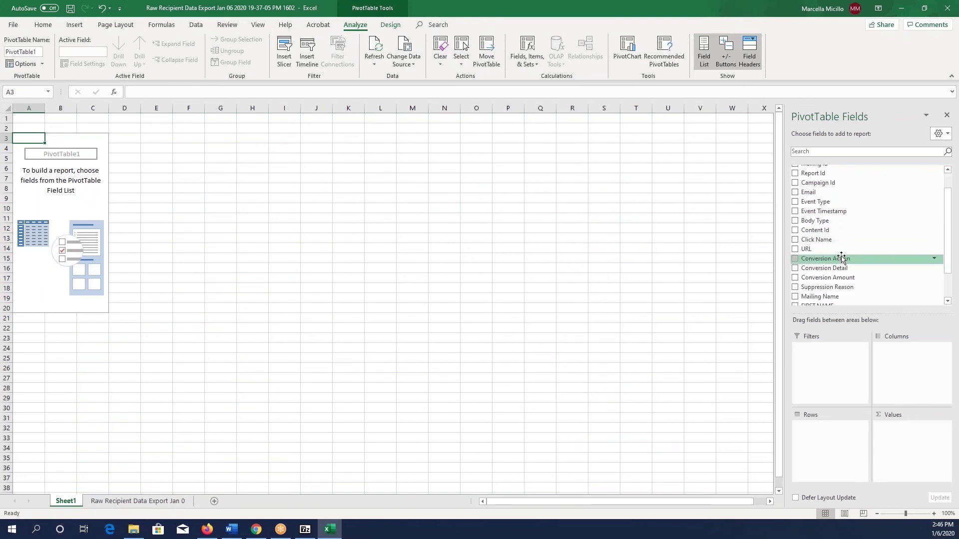
{"action": "left_click_drag", "start_coordinate": [835, 298], "coordinate": [838, 364]}
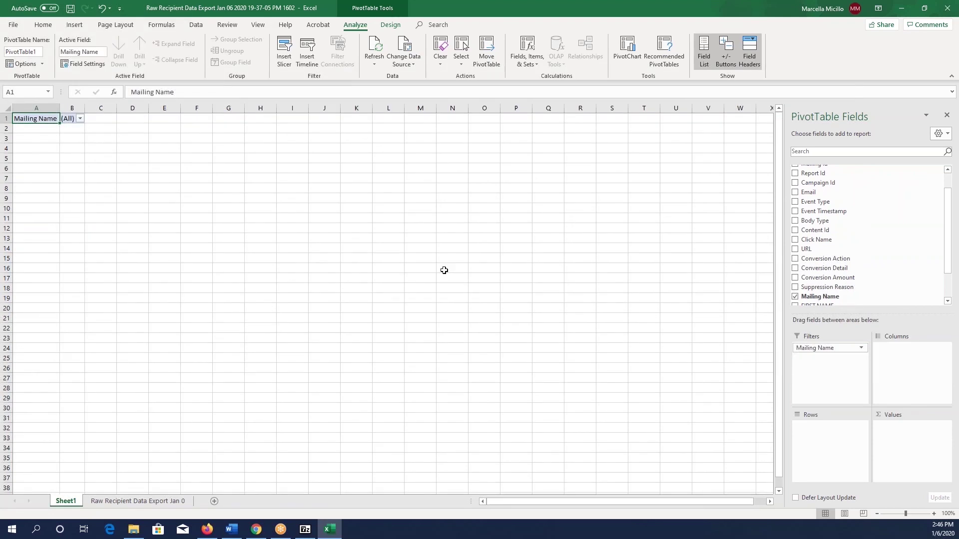
Filter the pivot to the eleven LSC_Newsletter_wednesday mailings, 09182019 through 11272019
{"action": "left_click", "coordinate": [80, 119]}
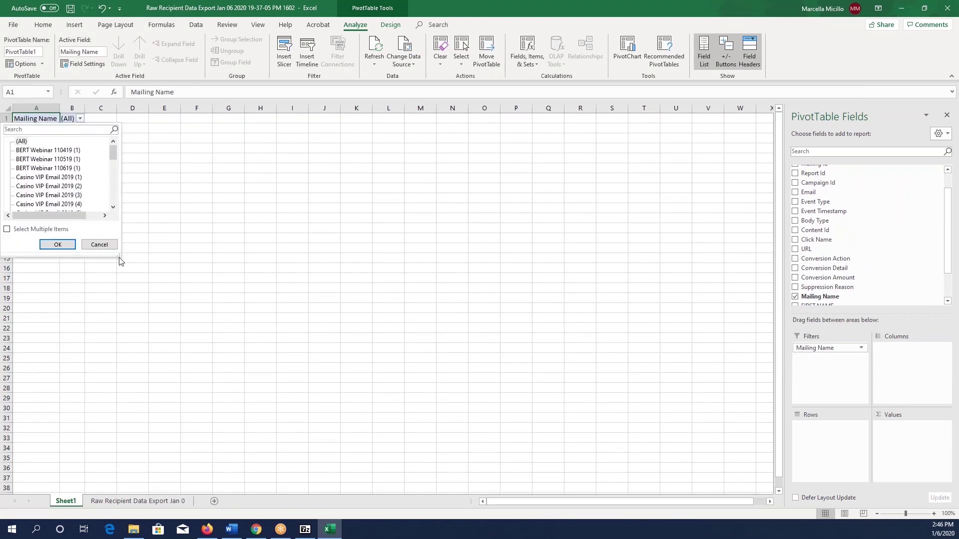
{"action": "left_click_drag", "start_coordinate": [120, 257], "coordinate": [298, 477]}
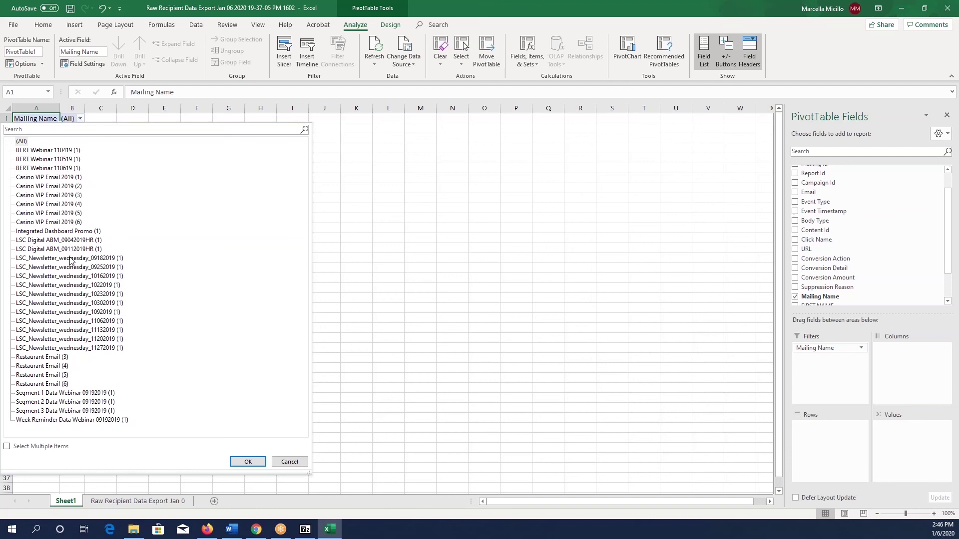
{"action": "left_click", "coordinate": [7, 446]}
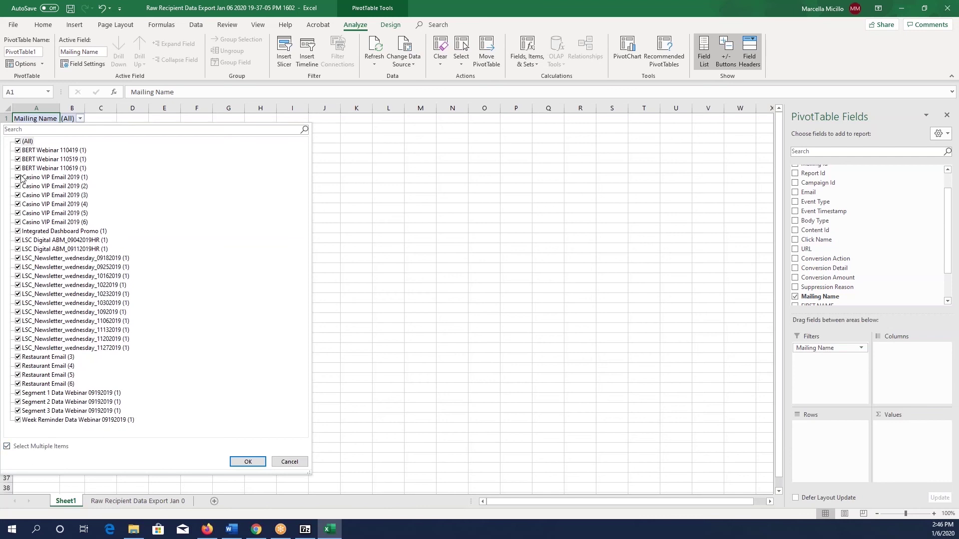
{"action": "left_click", "coordinate": [18, 142]}
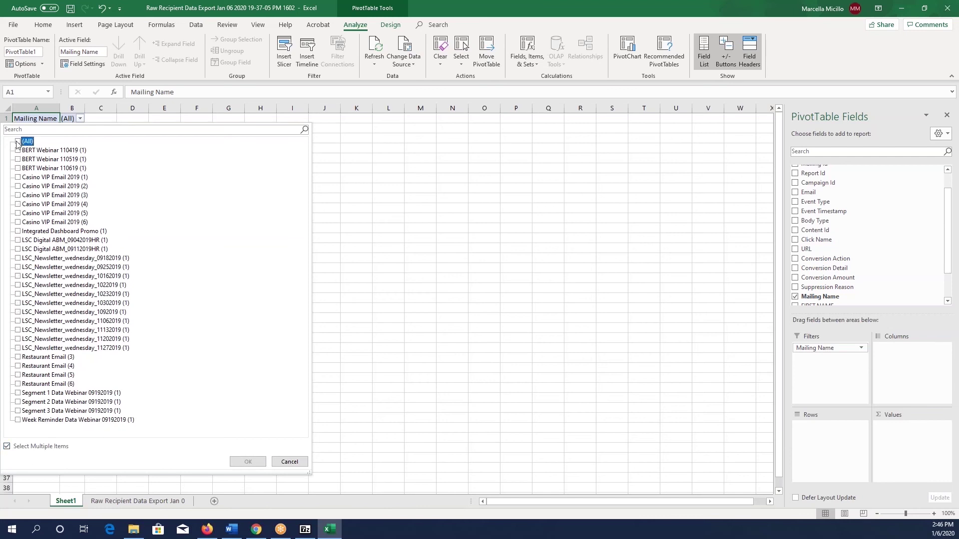
{"action": "left_click", "coordinate": [18, 258]}
{"action": "left_click", "coordinate": [17, 268]}
{"action": "left_click", "coordinate": [17, 276]}
{"action": "left_click", "coordinate": [18, 285]}
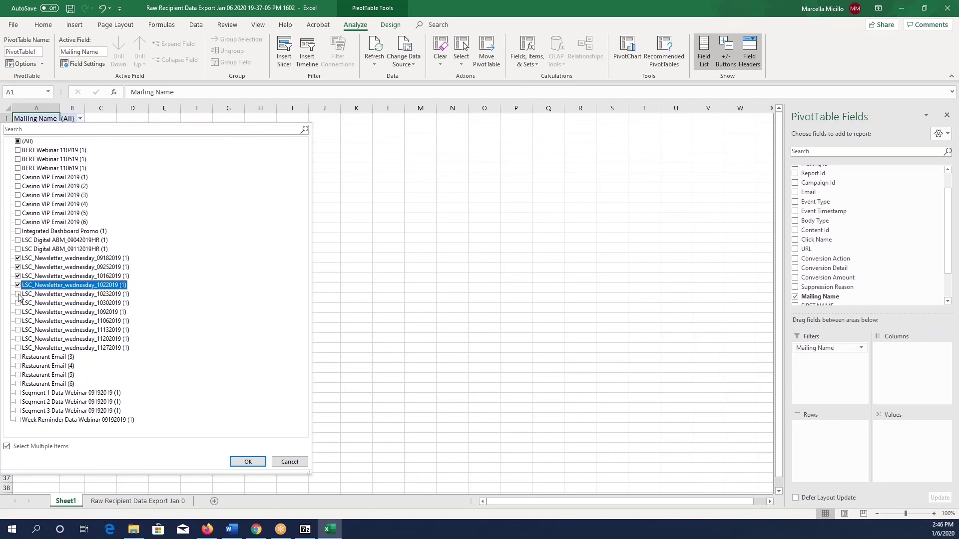
{"action": "left_click", "coordinate": [18, 294]}
{"action": "left_click", "coordinate": [18, 303]}
{"action": "left_click", "coordinate": [17, 312]}
{"action": "left_click", "coordinate": [18, 321]}
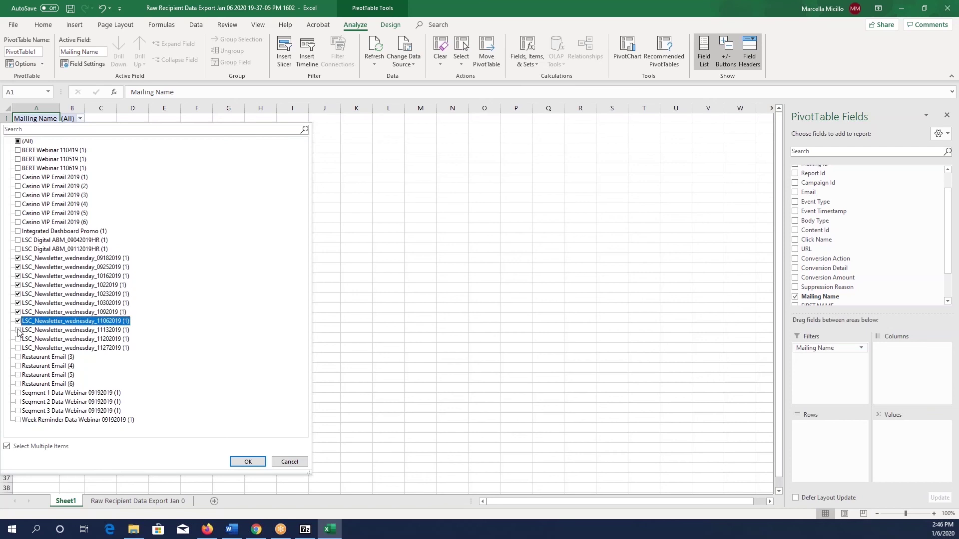
{"action": "left_click", "coordinate": [17, 331]}
{"action": "left_click", "coordinate": [18, 339]}
{"action": "left_click", "coordinate": [18, 348]}
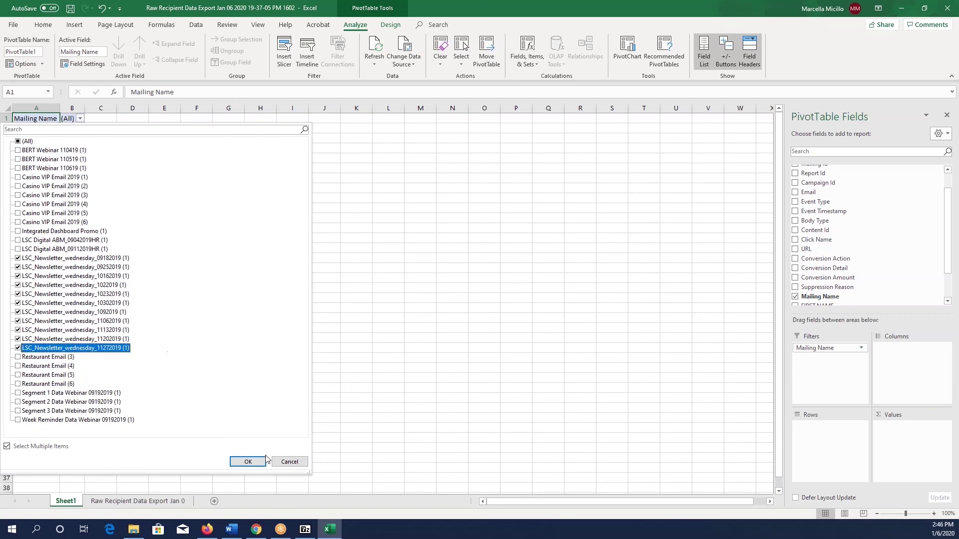
{"action": "left_click", "coordinate": [248, 462]}
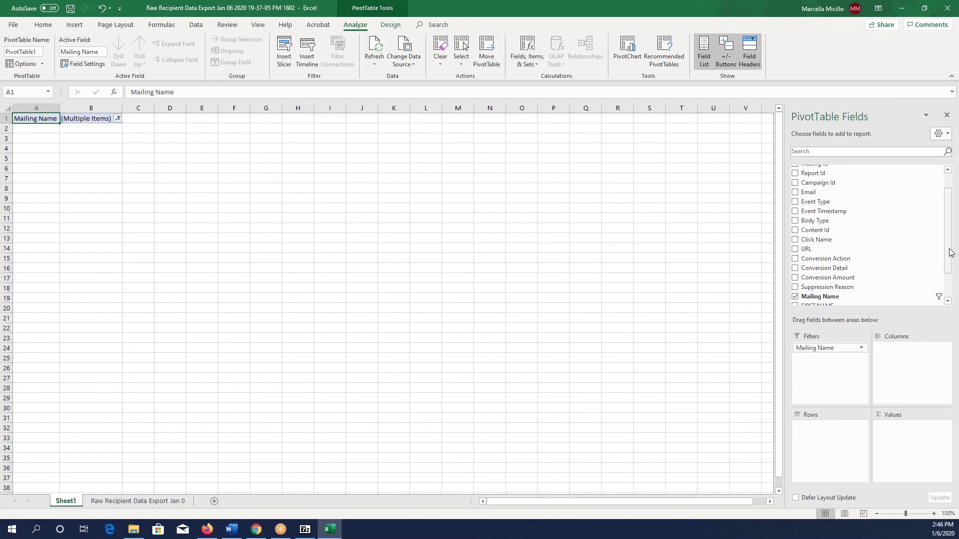
Count Email in the pivot values (393916) and drill its records onto Sheet2
{"action": "left_click_drag", "start_coordinate": [948, 251], "coordinate": [945, 284]}
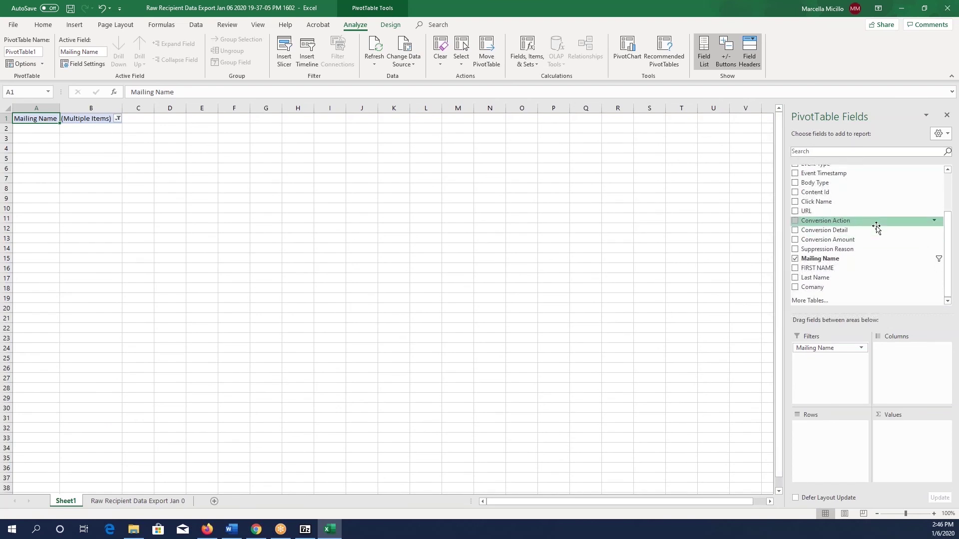
{"action": "scroll", "coordinate": [876, 226], "scroll_direction": "up", "scroll_amount": 3}
{"action": "left_click_drag", "start_coordinate": [811, 216], "coordinate": [905, 435]}
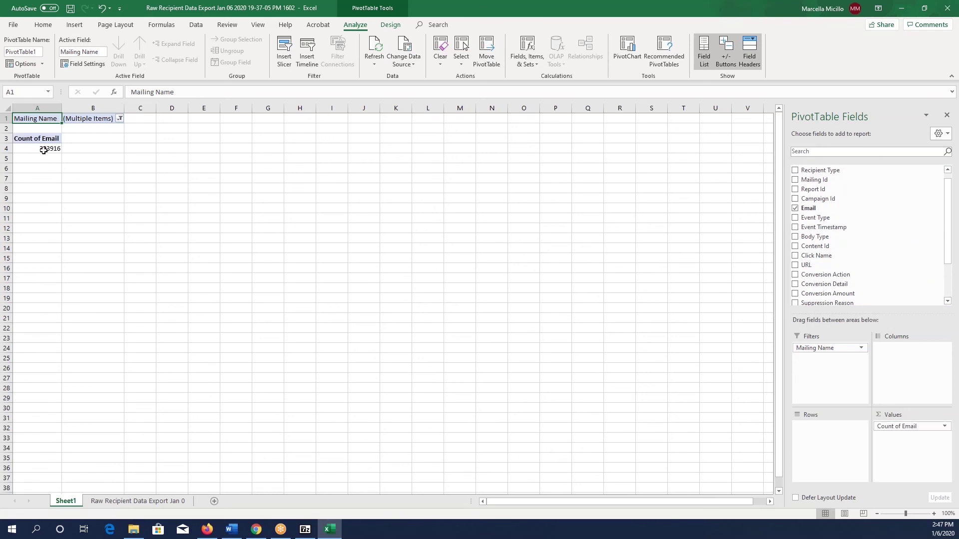
{"action": "mouse_move", "coordinate": [44, 151]}
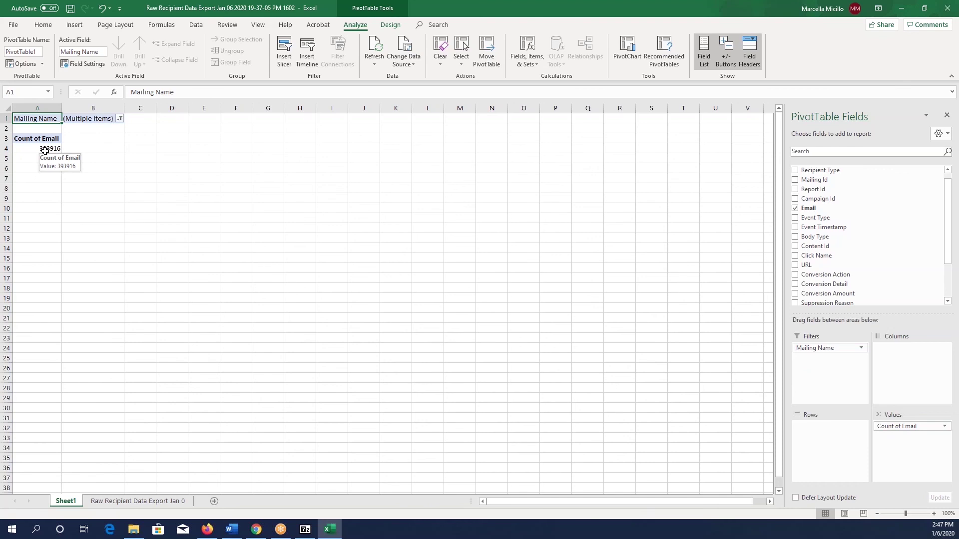
{"action": "double_click", "coordinate": [45, 150]}
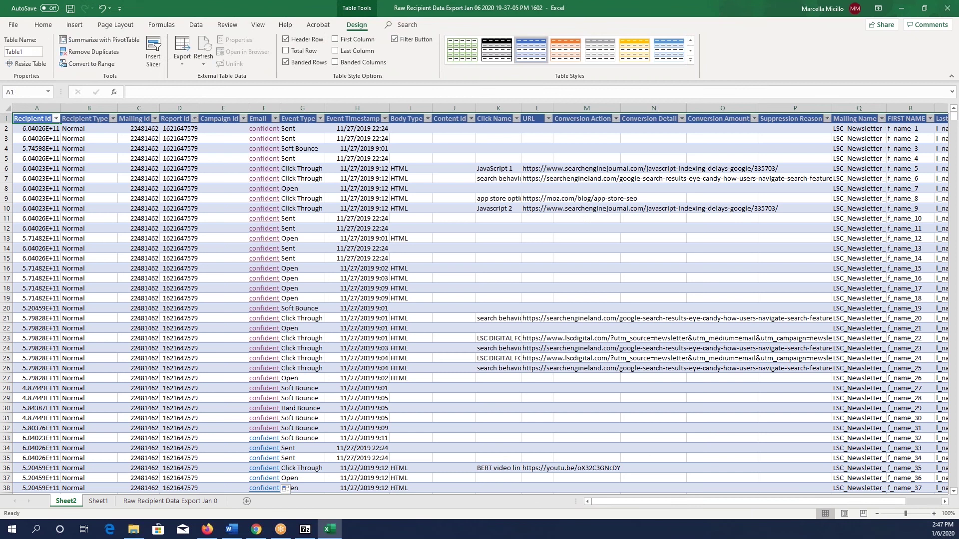
Convert the Sheet2 drill-down table of recipient events into a normal range
{"action": "left_click", "coordinate": [90, 64]}
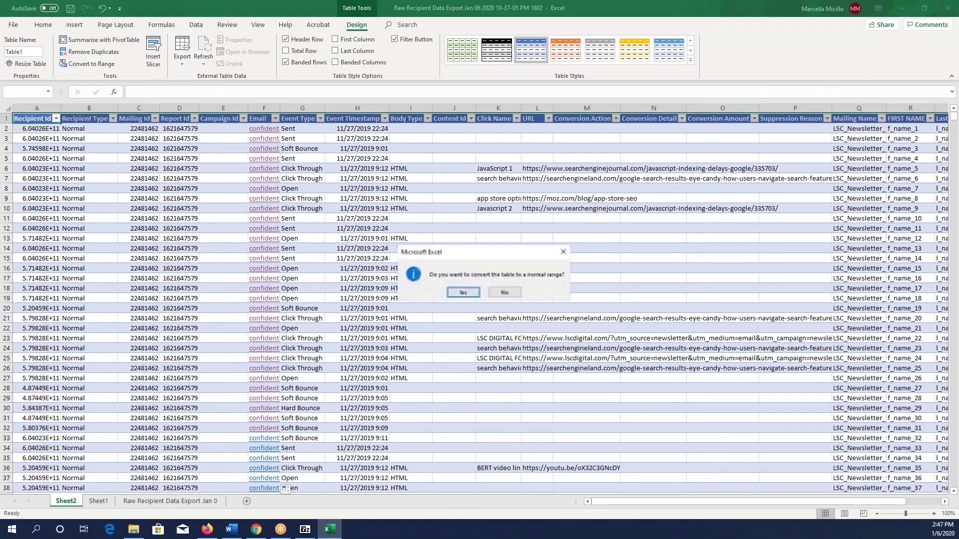
{"action": "left_click", "coordinate": [469, 296]}
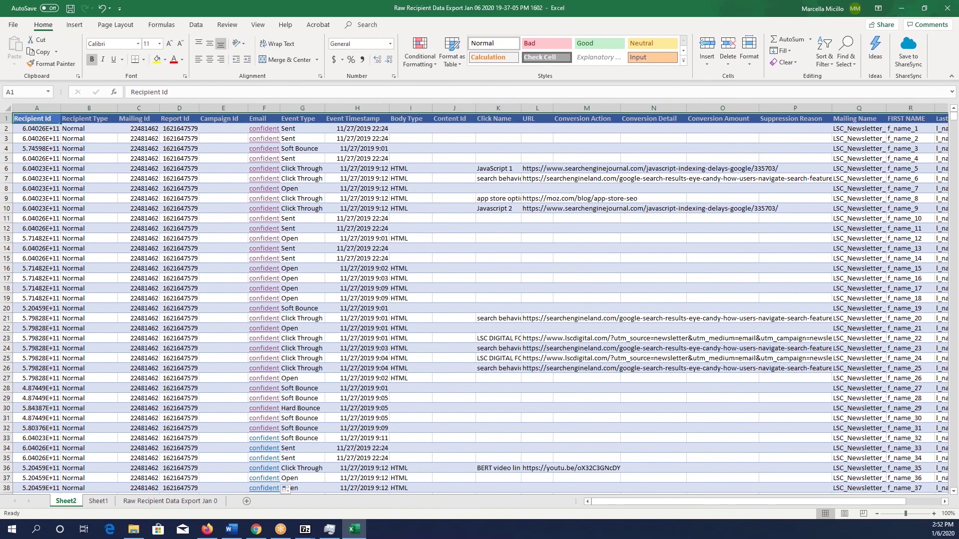
{"action": "left_click", "coordinate": [264, 238]}
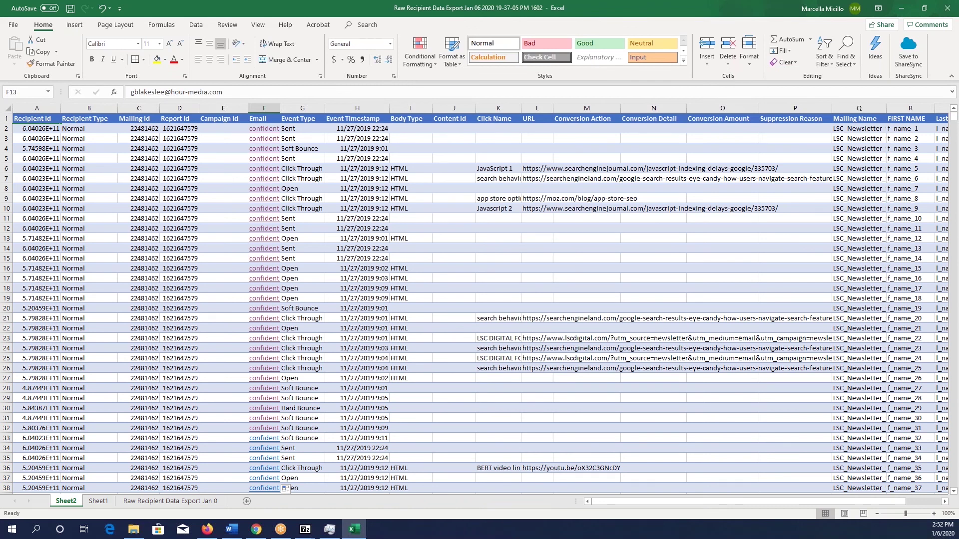
{"action": "left_click", "coordinate": [196, 26]}
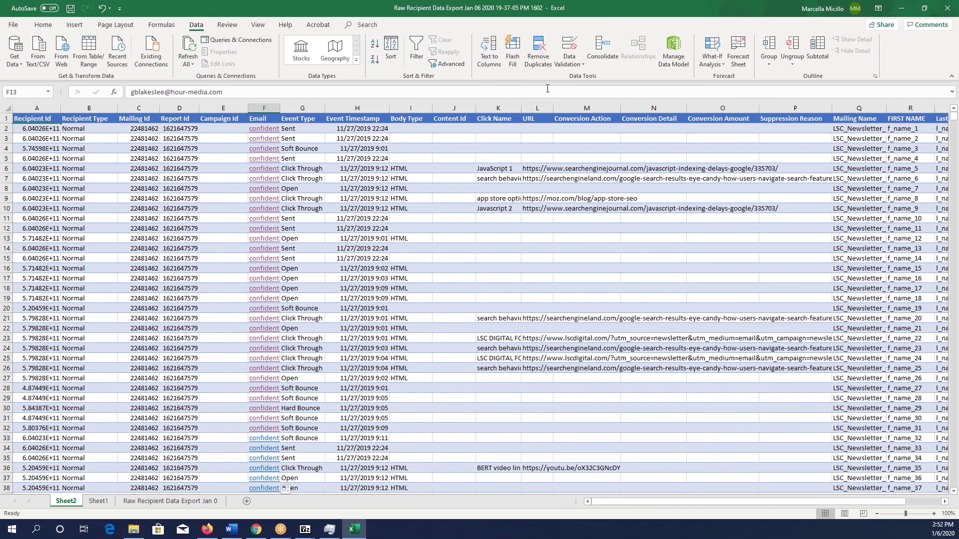
Remove duplicates matching on Email, Event Type, URL and Mailing Name, leaving 371431 rows
{"action": "left_click", "coordinate": [539, 52]}
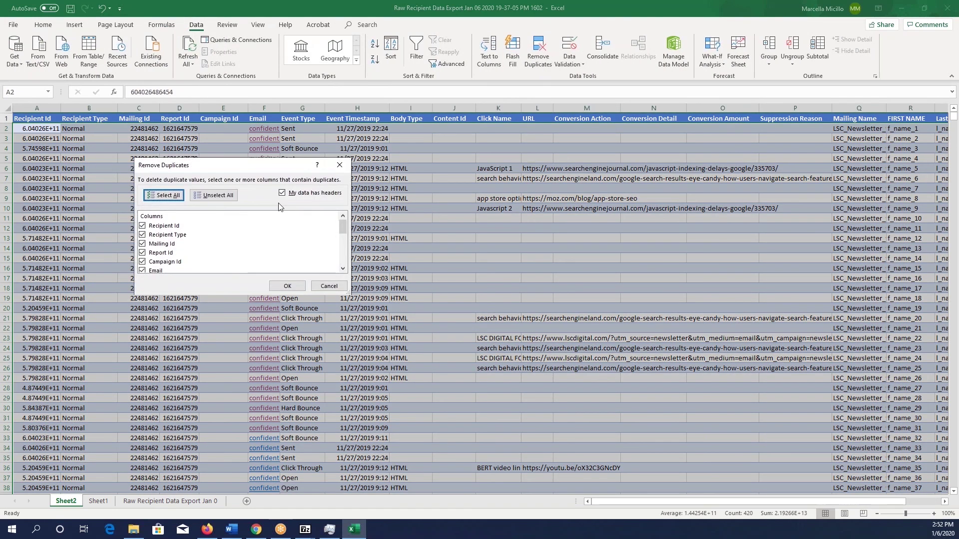
{"action": "left_click", "coordinate": [220, 195]}
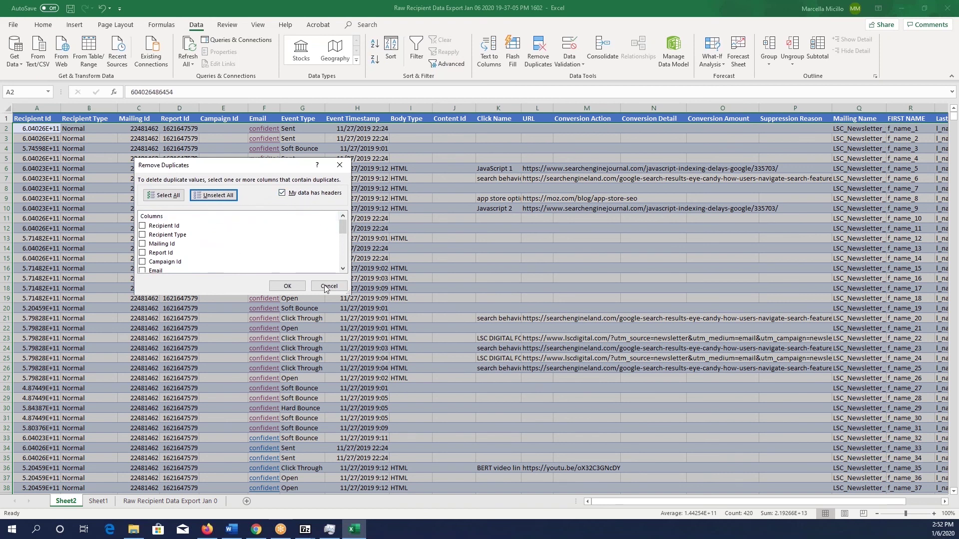
{"action": "left_click", "coordinate": [155, 270]}
{"action": "left_click", "coordinate": [158, 239]}
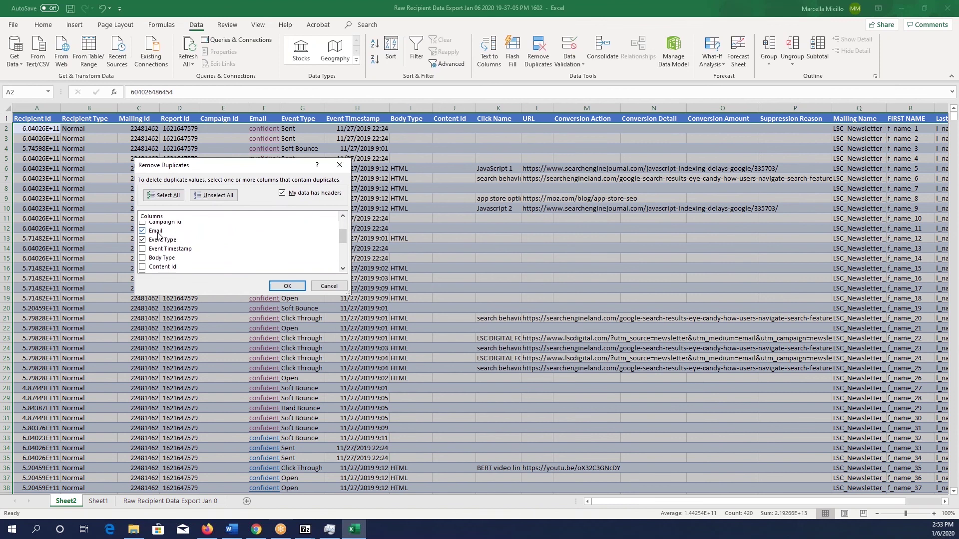
{"action": "scroll", "coordinate": [158, 239], "scroll_direction": "down", "scroll_amount": 2}
{"action": "left_click", "coordinate": [157, 236]}
{"action": "scroll", "coordinate": [159, 246], "scroll_direction": "down", "scroll_amount": 2}
{"action": "left_click", "coordinate": [158, 241]}
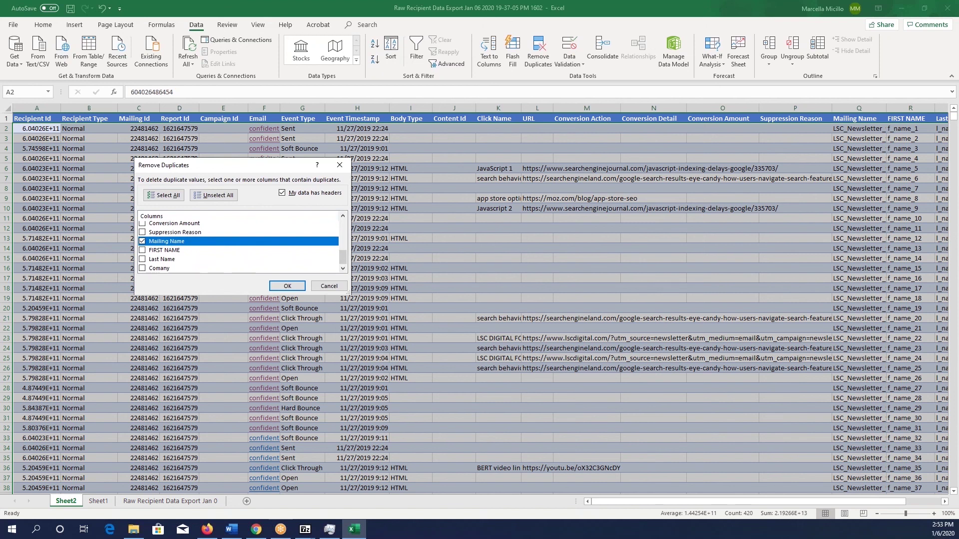
{"action": "scroll", "coordinate": [194, 244], "scroll_direction": "up", "scroll_amount": 3}
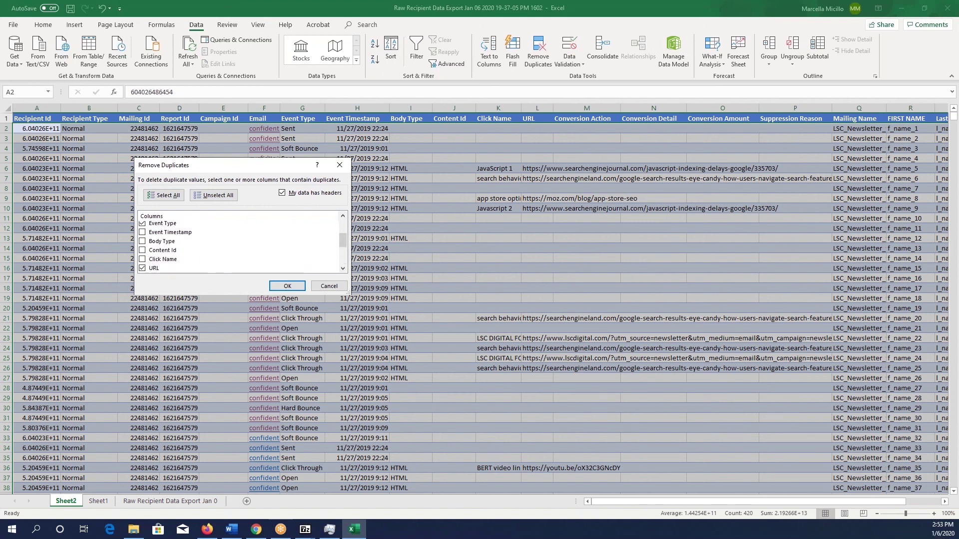
{"action": "left_click", "coordinate": [284, 290]}
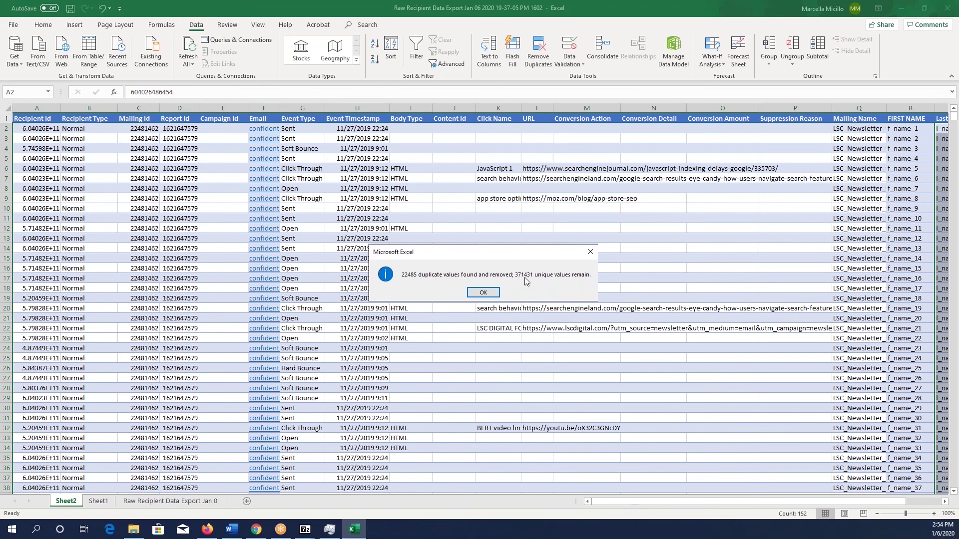
Create a new pivot table on Sheet3 from the de-duplicated data
{"action": "left_click", "coordinate": [492, 293]}
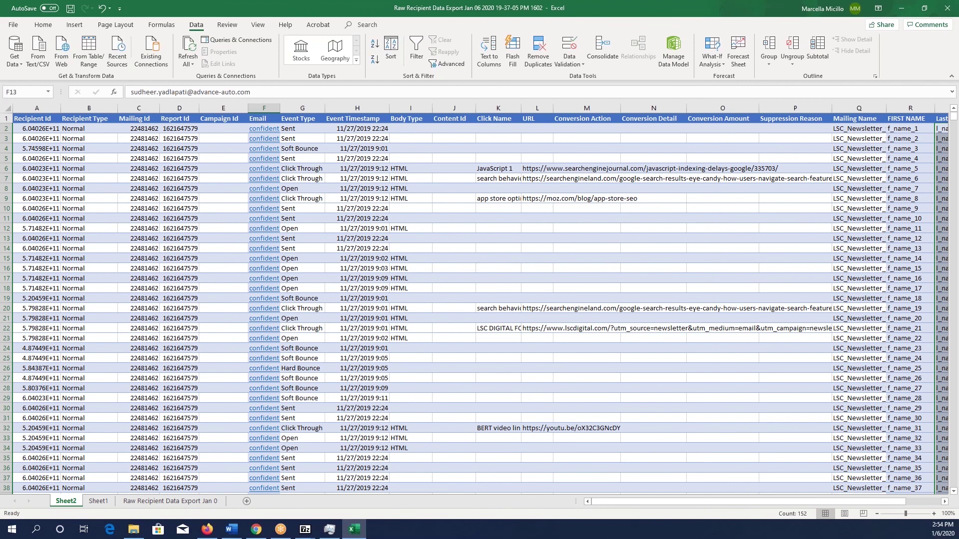
{"action": "left_click", "coordinate": [81, 28]}
{"action": "left_click", "coordinate": [18, 48]}
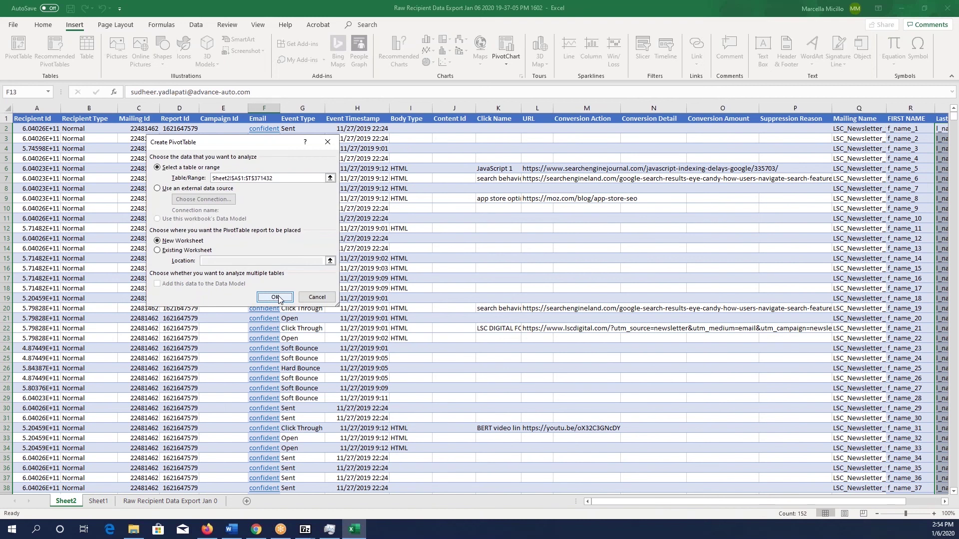
{"action": "left_click", "coordinate": [276, 297]}
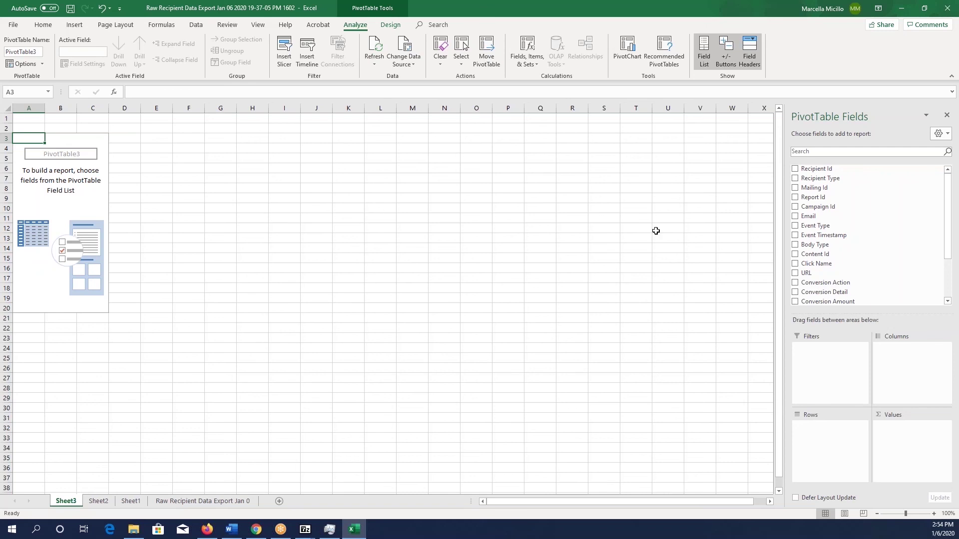
Count Email with Mailing Name rows broken down by Event Type
{"action": "left_click_drag", "start_coordinate": [808, 216], "coordinate": [909, 442]}
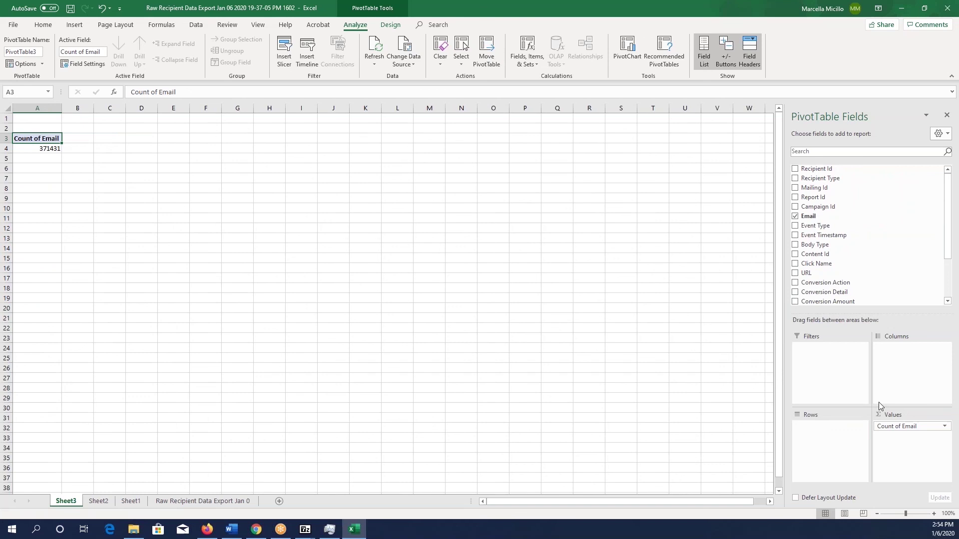
{"action": "scroll", "coordinate": [829, 249], "scroll_direction": "down", "scroll_amount": 2}
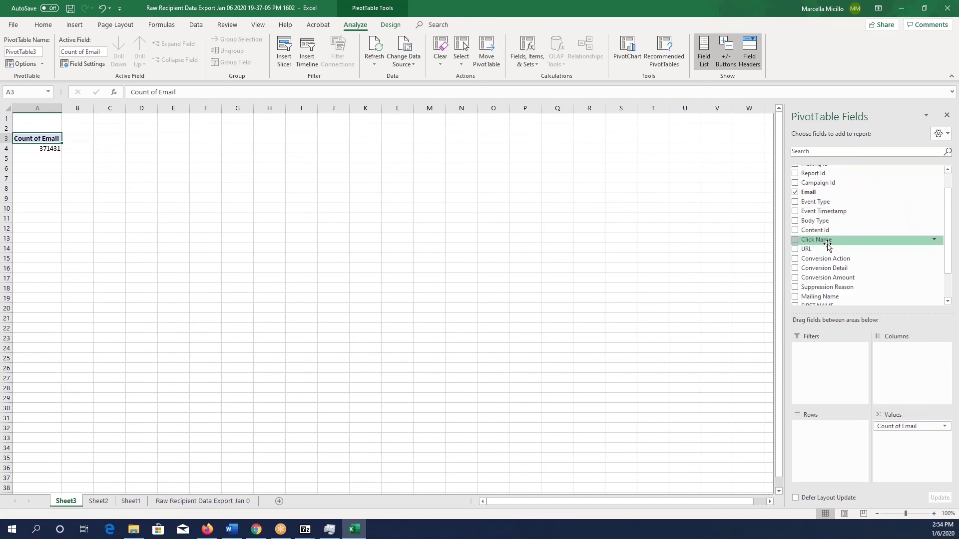
{"action": "left_click_drag", "start_coordinate": [823, 273], "coordinate": [824, 432]}
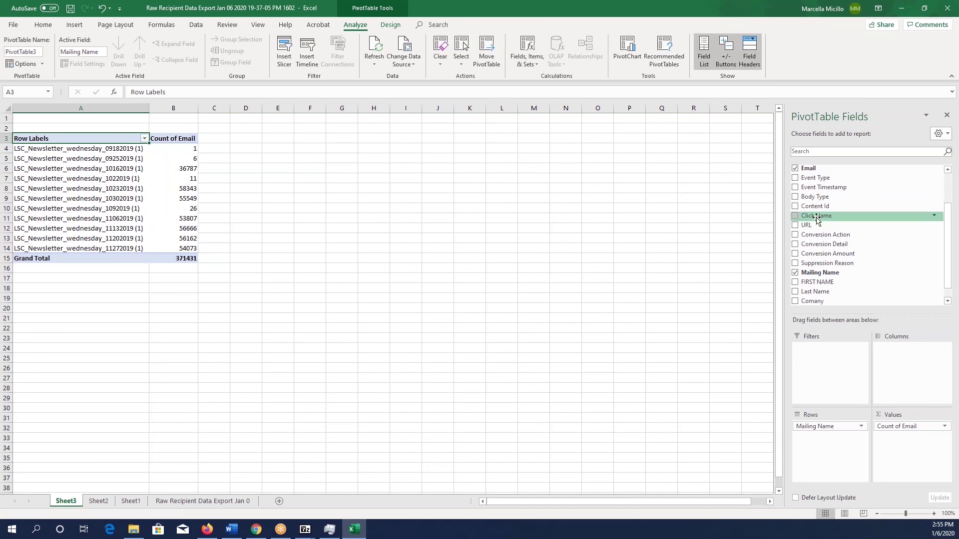
{"action": "left_click_drag", "start_coordinate": [817, 179], "coordinate": [833, 438]}
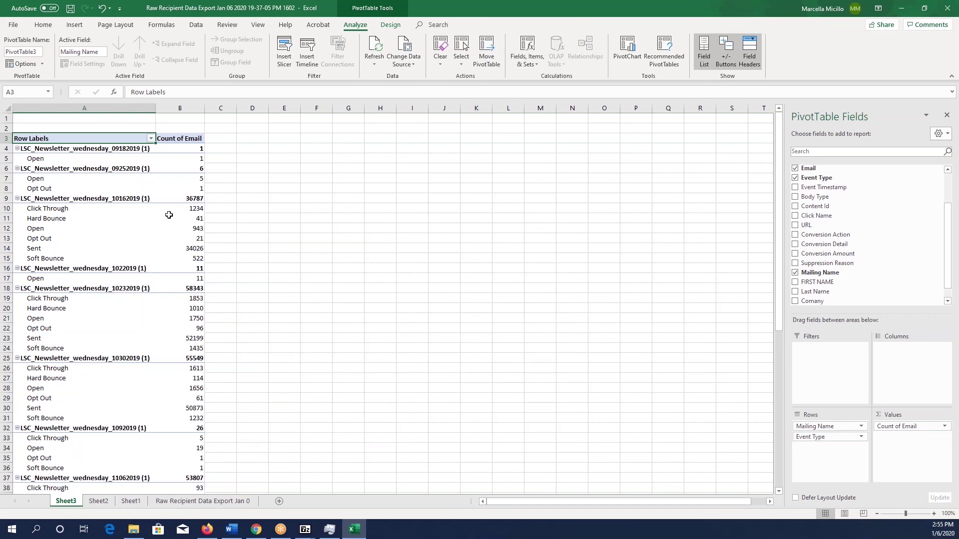
{"action": "left_click", "coordinate": [102, 198]}
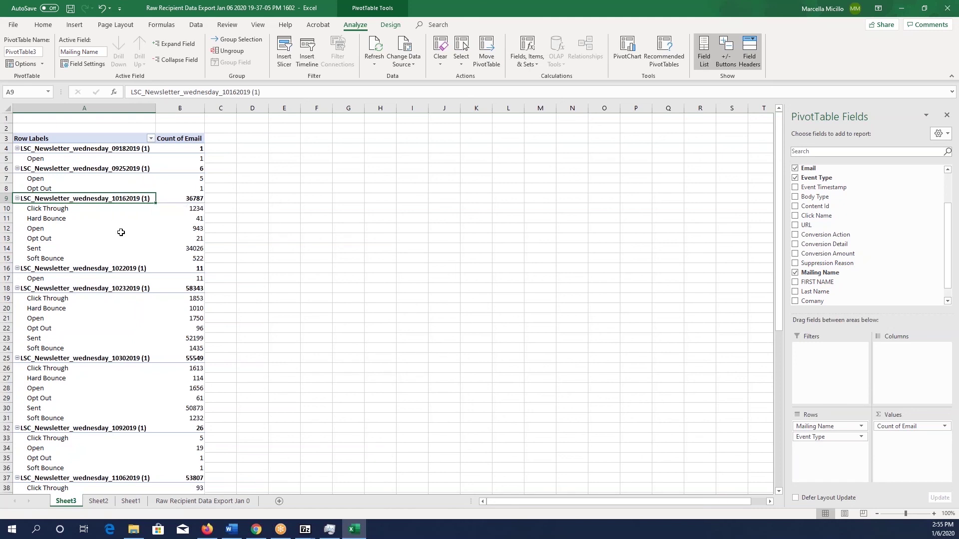
{"action": "left_click", "coordinate": [188, 209]}
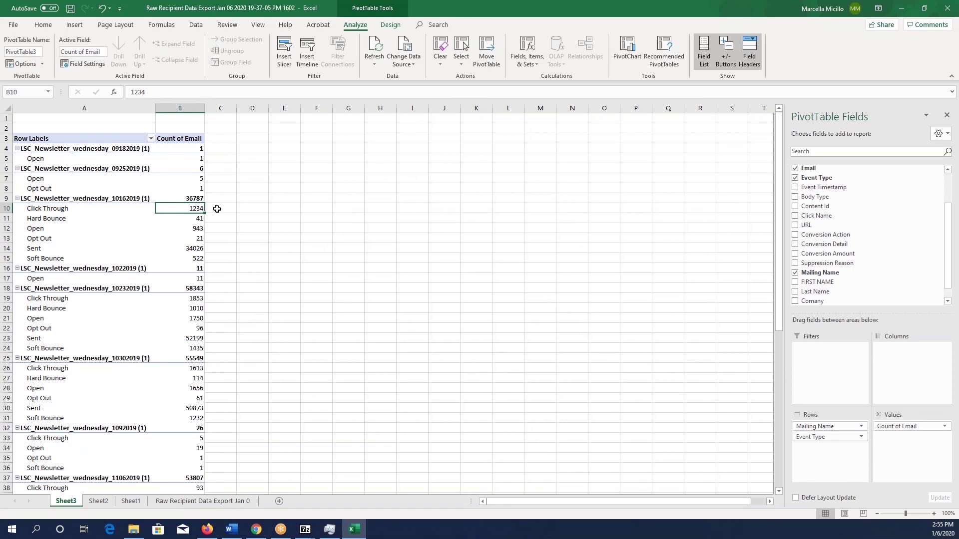
{"action": "left_click", "coordinate": [197, 219]}
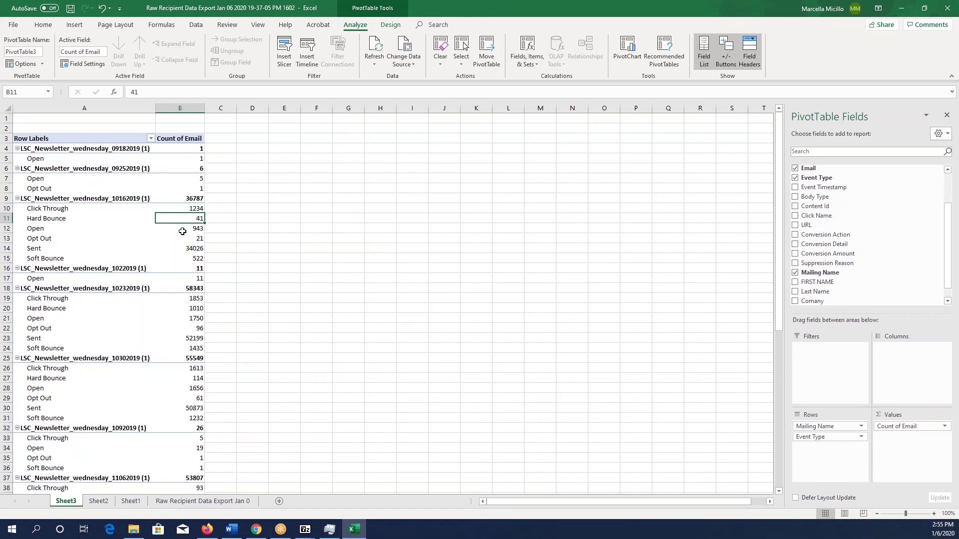
{"action": "left_click", "coordinate": [186, 231]}
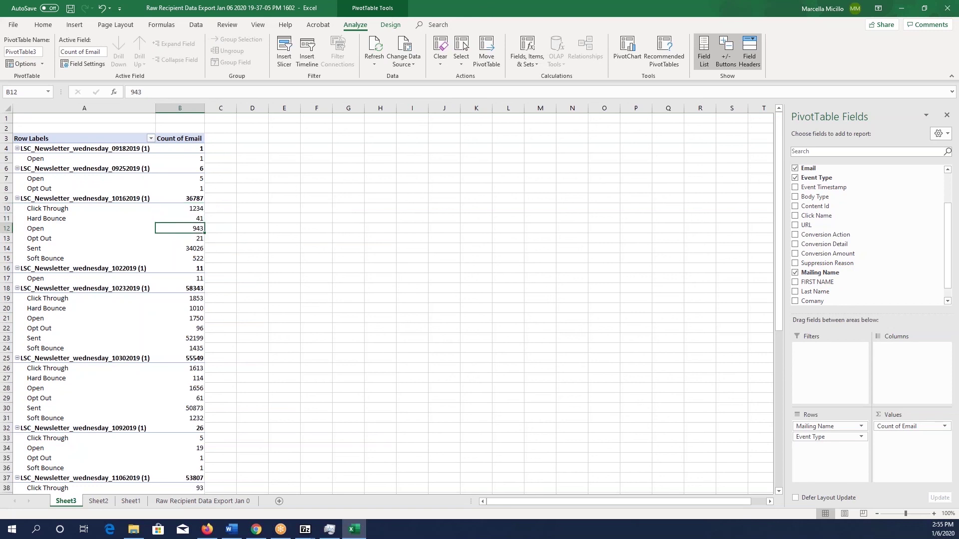
{"action": "left_click", "coordinate": [185, 238]}
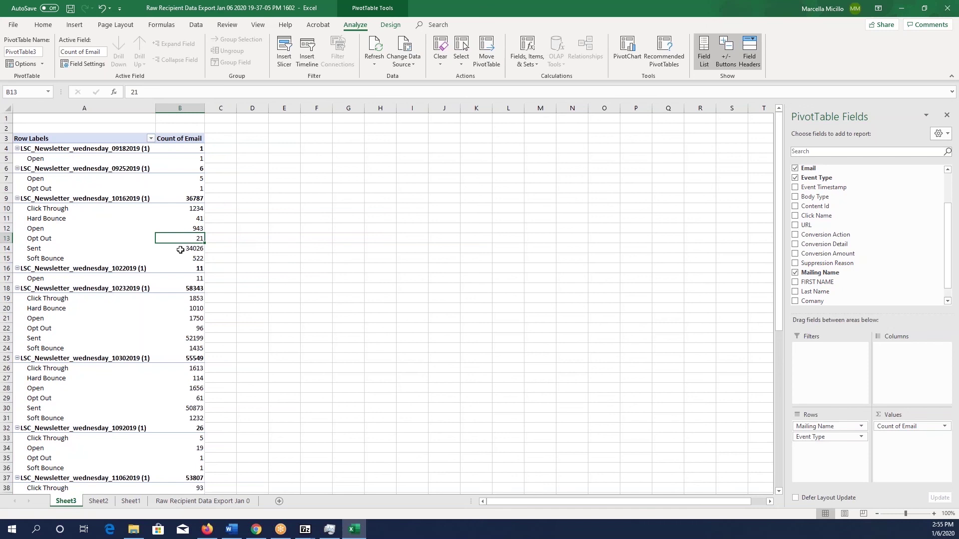
{"action": "left_click", "coordinate": [184, 249]}
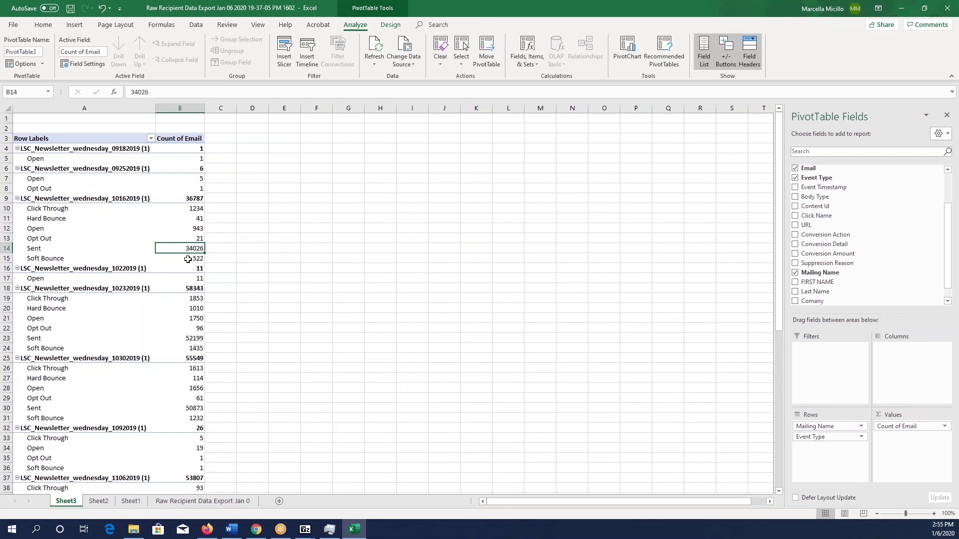
{"action": "left_click", "coordinate": [187, 260]}
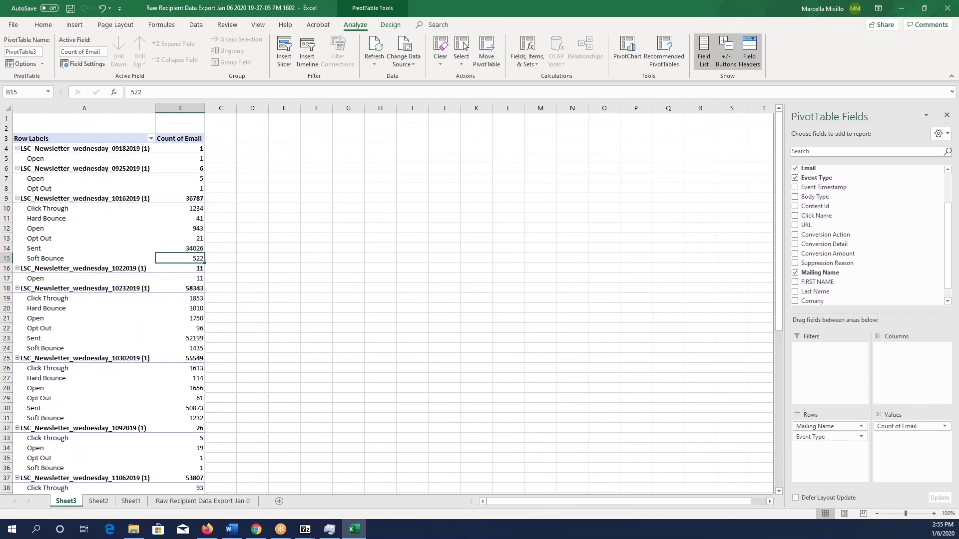
{"action": "left_click", "coordinate": [195, 249]}
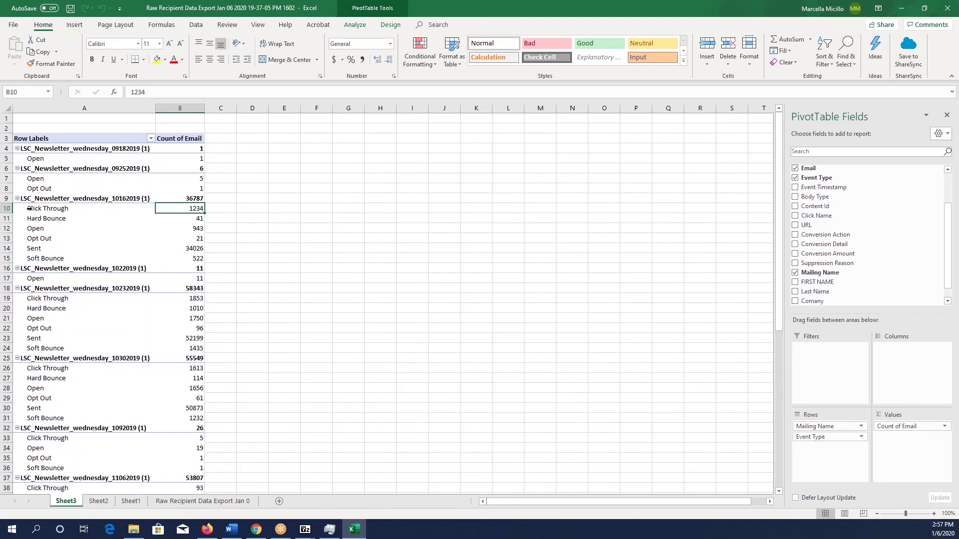
Drill out the 1234 Click Through rows and de-duplicate on Email only, leaving 257
{"action": "double_click", "coordinate": [174, 210]}
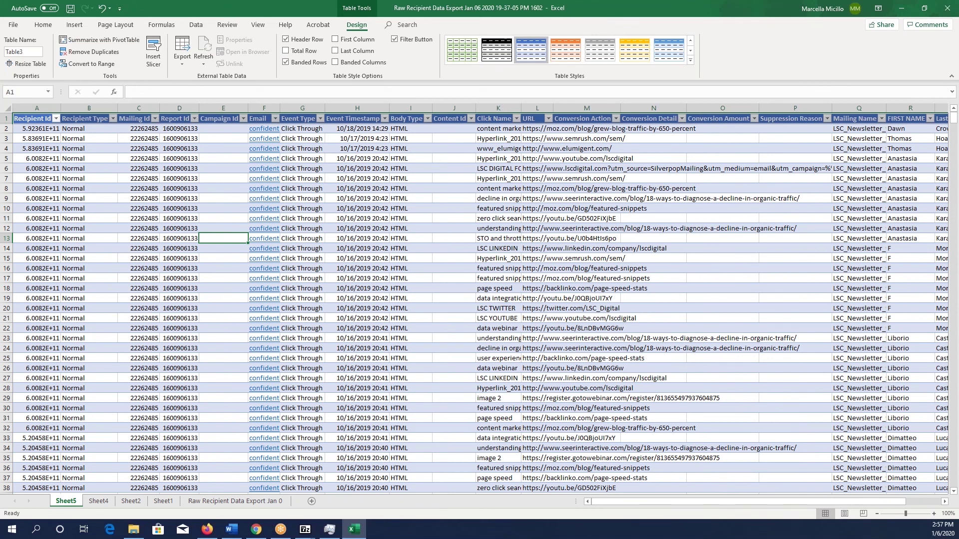
{"action": "left_click", "coordinate": [94, 52]}
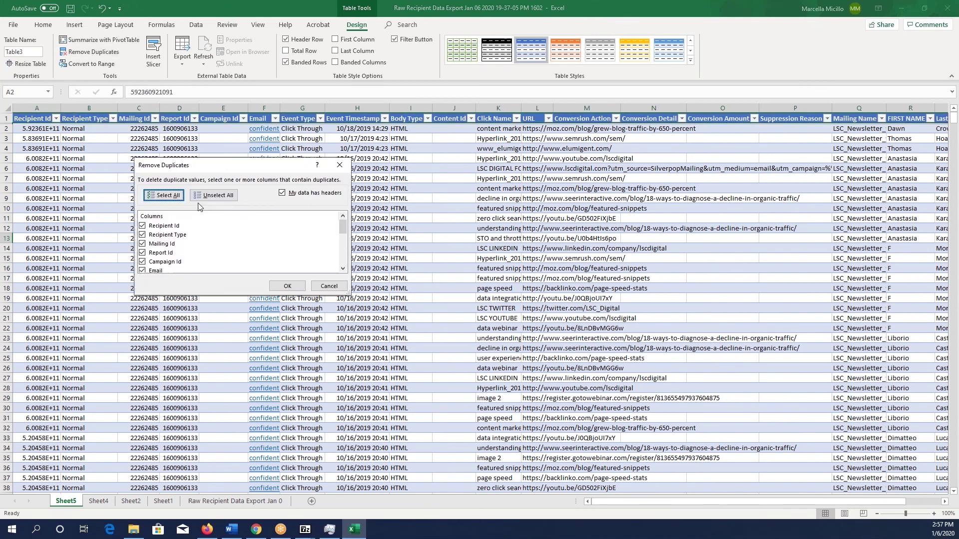
{"action": "left_click", "coordinate": [202, 195]}
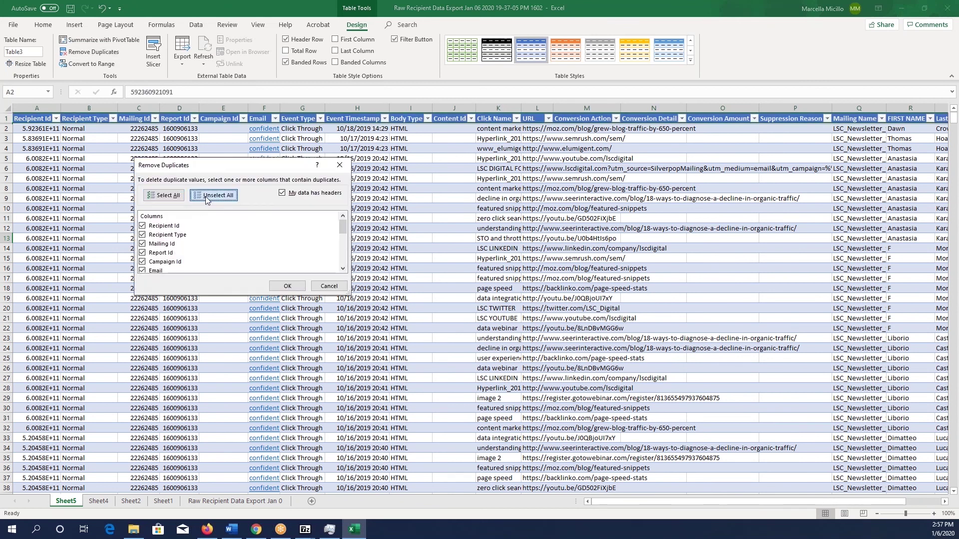
{"action": "left_click", "coordinate": [143, 271]}
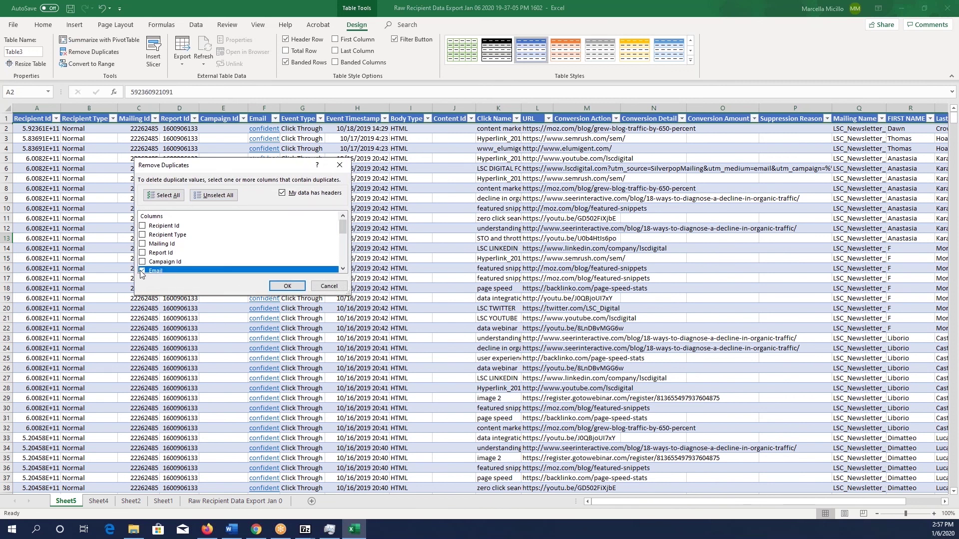
{"action": "left_click", "coordinate": [287, 286]}
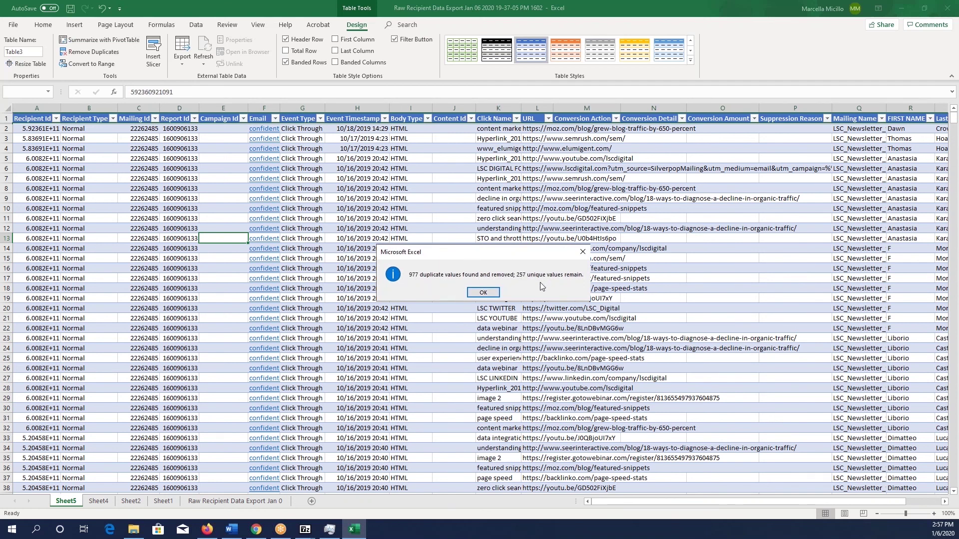
Dismiss the summary and verify the Email column count and that the table ends at row 258
{"action": "left_click", "coordinate": [483, 293]}
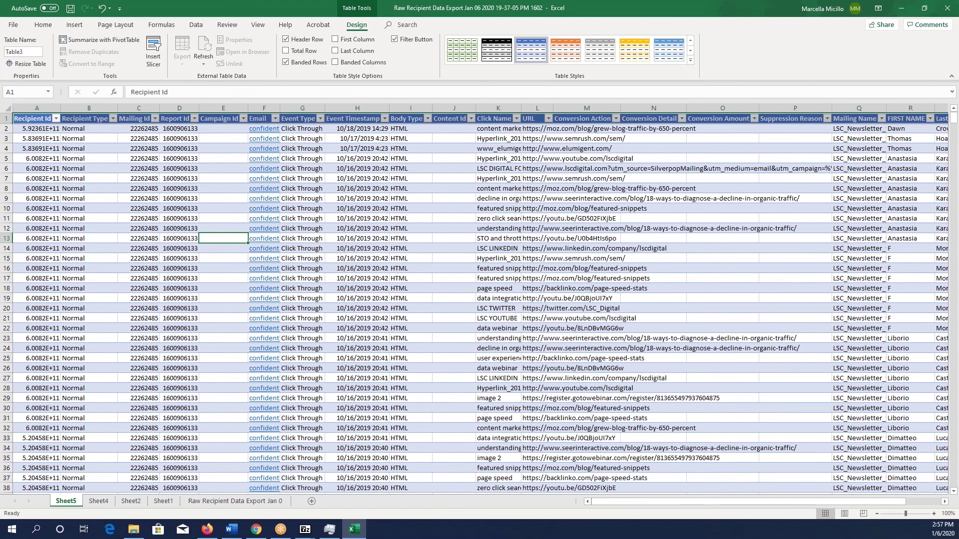
{"action": "left_click", "coordinate": [264, 108]}
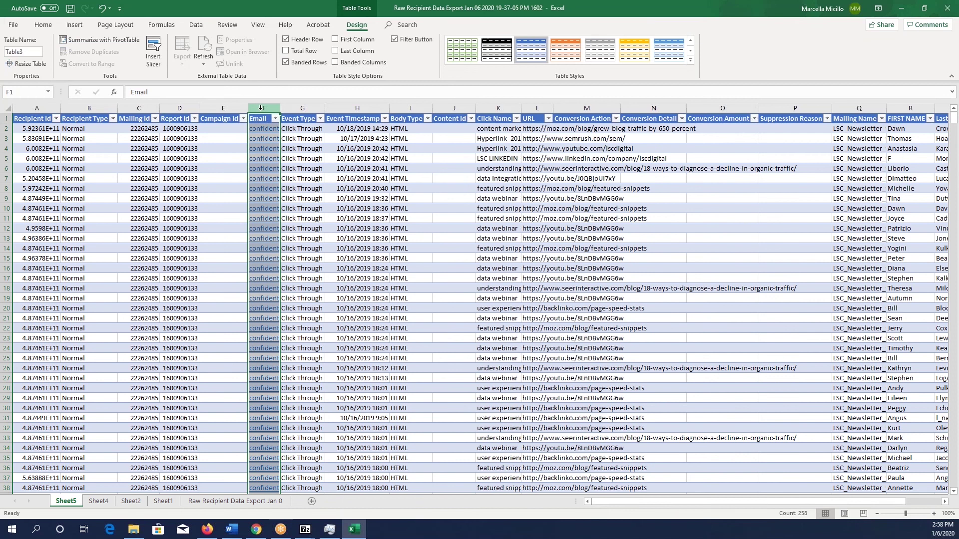
{"action": "key", "text": "Right"}
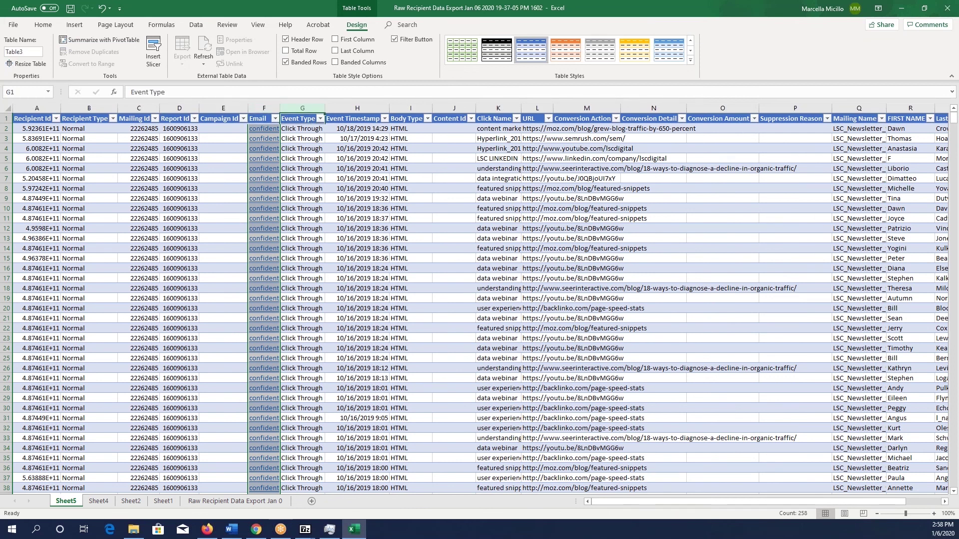
{"action": "left_click", "coordinate": [223, 188]}
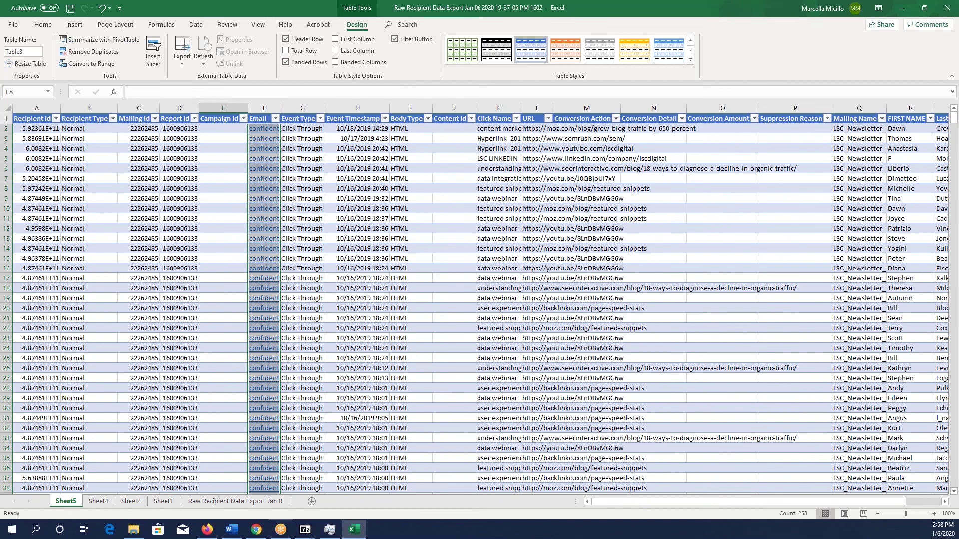
{"action": "left_click_drag", "start_coordinate": [954, 118], "coordinate": [954, 189]}
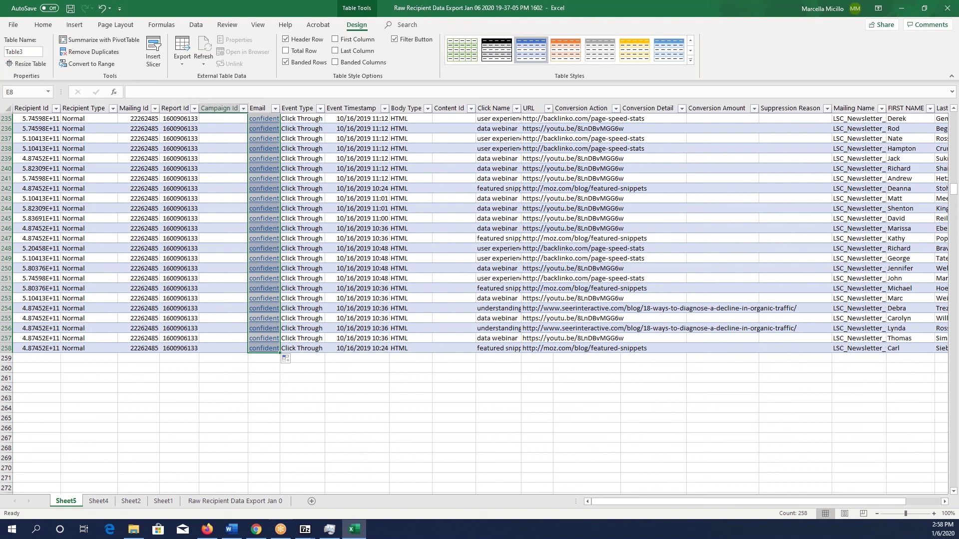
On the Sheet3 pivot, check the Hard Bounce, Soft Bounce and Opt Out counts
{"action": "left_click", "coordinate": [96, 502]}
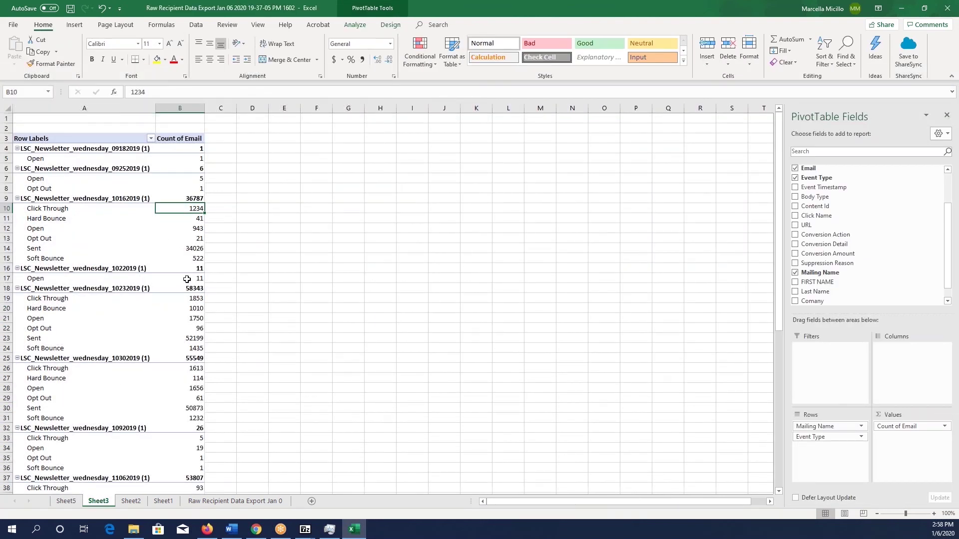
{"action": "left_click", "coordinate": [196, 219]}
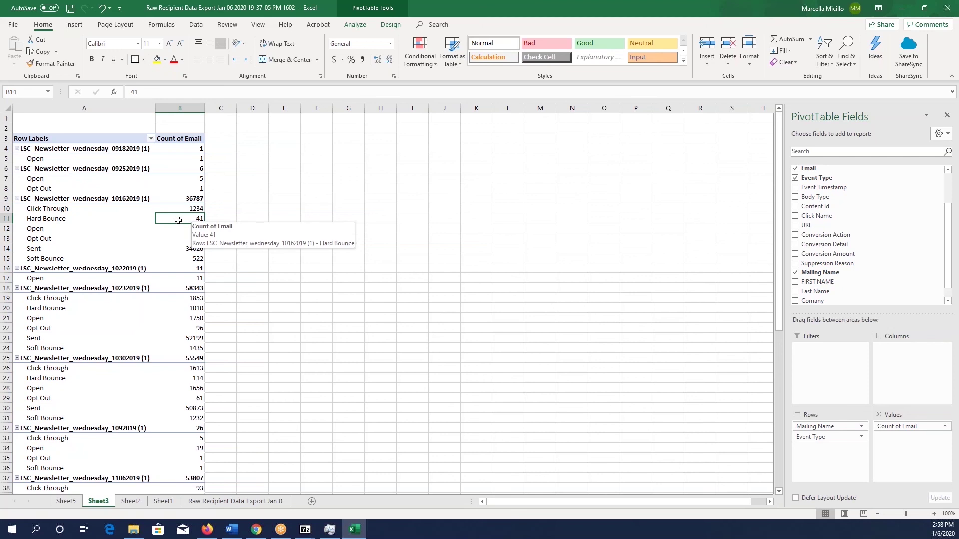
{"action": "left_click", "coordinate": [179, 258]}
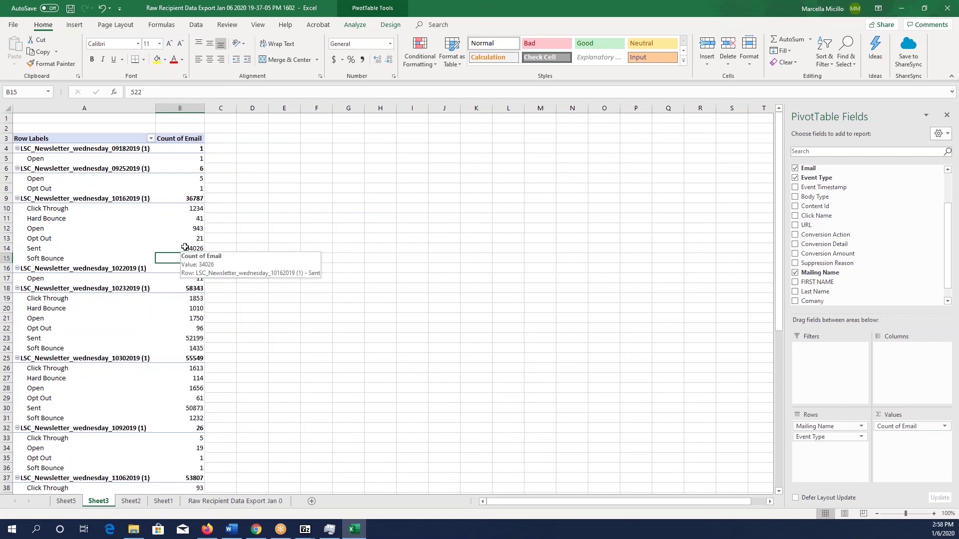
{"action": "left_click", "coordinate": [184, 240]}
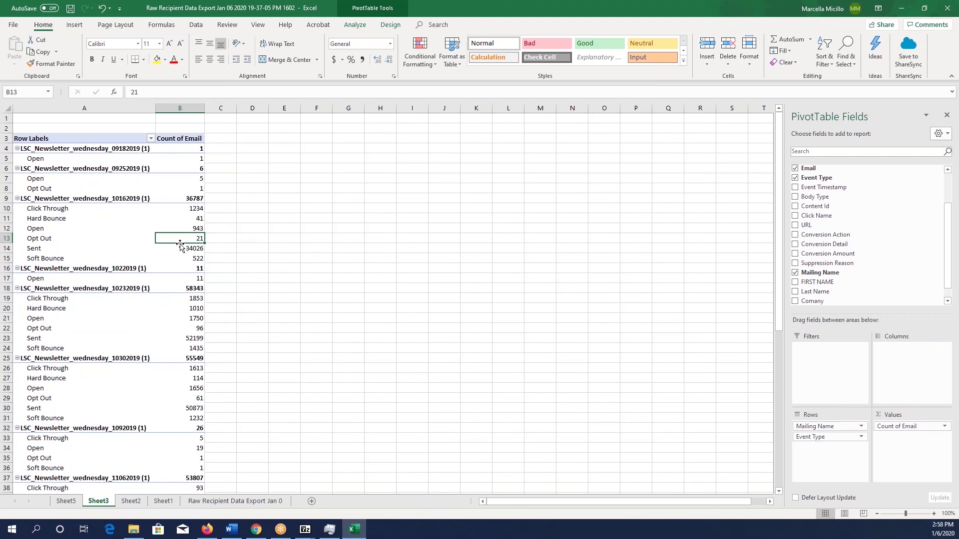
{"action": "mouse_move", "coordinate": [180, 244]}
Drill the 943 Open events of the 10162019 newsletter into a new sheet
{"action": "double_click", "coordinate": [180, 228]}
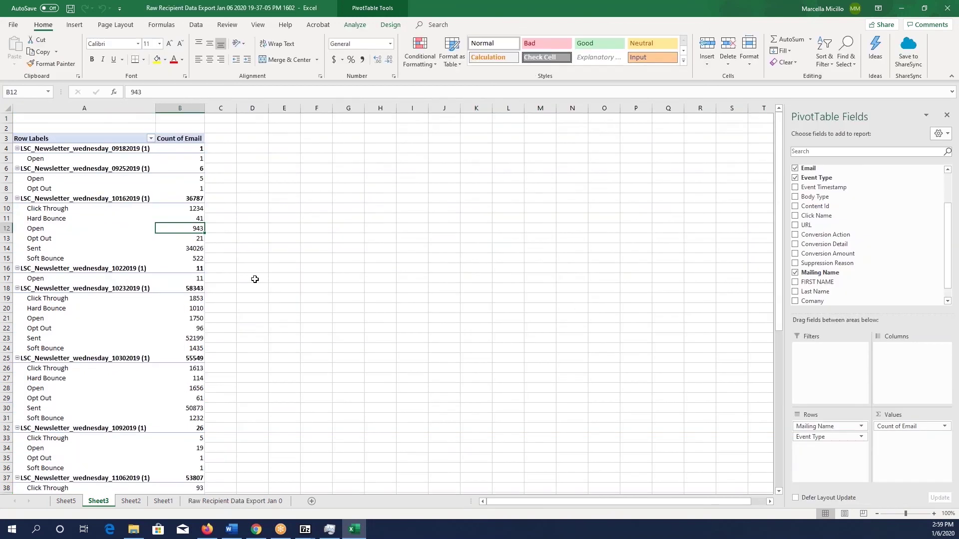
{"action": "scroll", "coordinate": [255, 279], "scroll_direction": "down", "scroll_amount": 2}
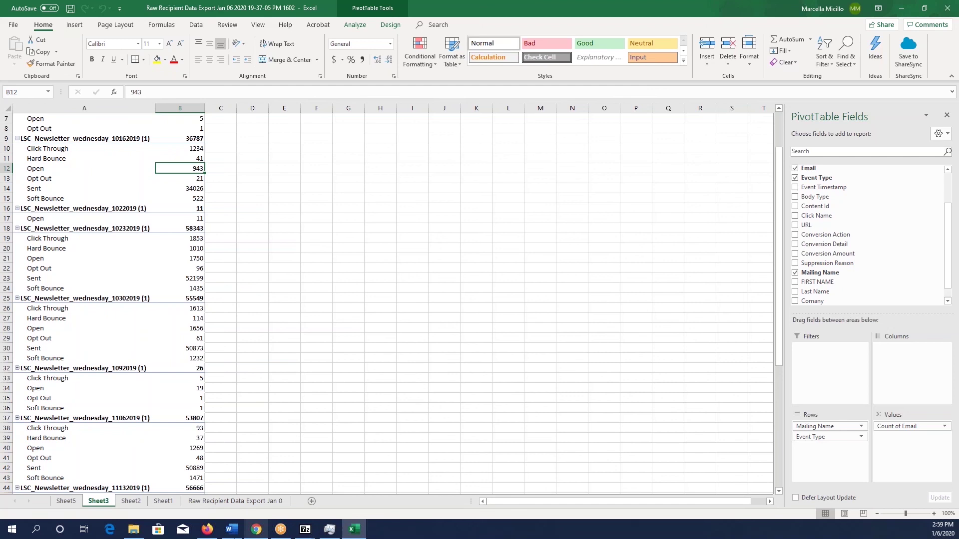
In the XML Harnes document, review LIST_ID 10679218 and the FIRST NAME column name
{"action": "left_click", "coordinate": [231, 528]}
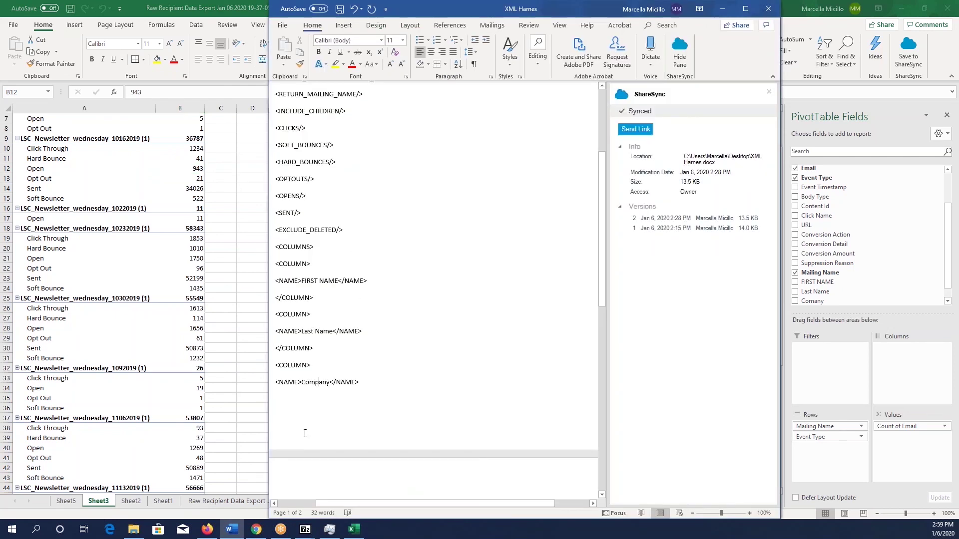
{"action": "scroll", "coordinate": [319, 350], "scroll_direction": "up", "scroll_amount": 5}
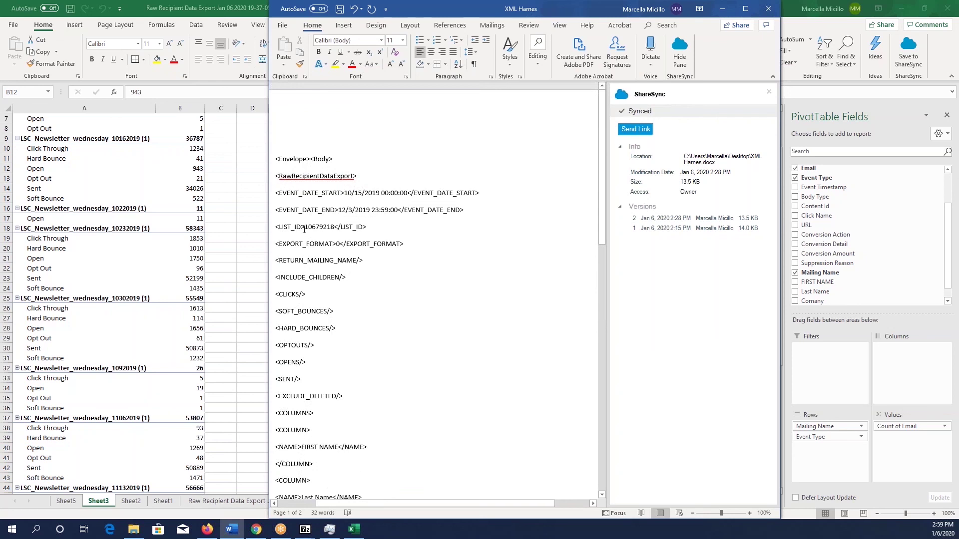
{"action": "left_click_drag", "start_coordinate": [304, 229], "coordinate": [326, 231]}
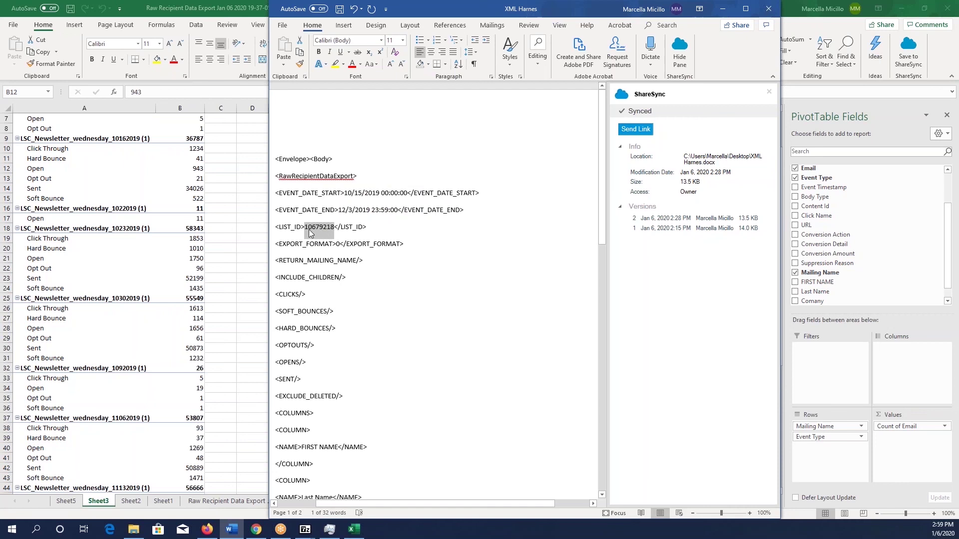
{"action": "left_click", "coordinate": [368, 272]}
{"action": "scroll", "coordinate": [367, 273], "scroll_direction": "down", "scroll_amount": 3}
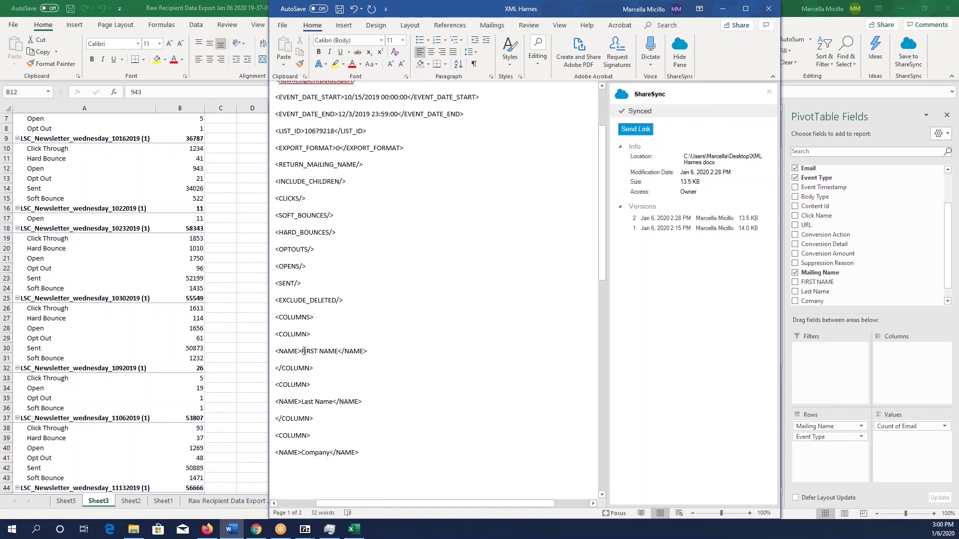
{"action": "left_click_drag", "start_coordinate": [302, 351], "coordinate": [342, 352]}
{"action": "left_click", "coordinate": [346, 365]}
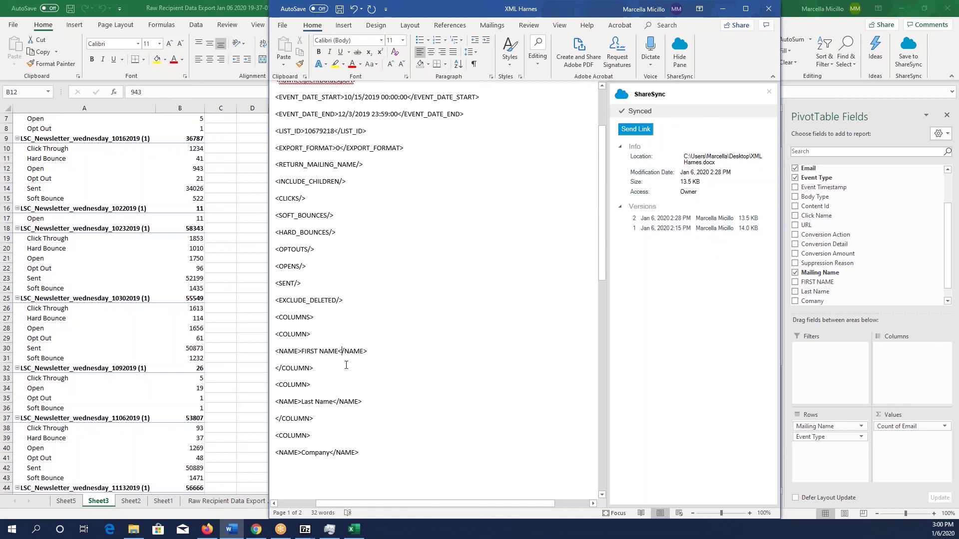